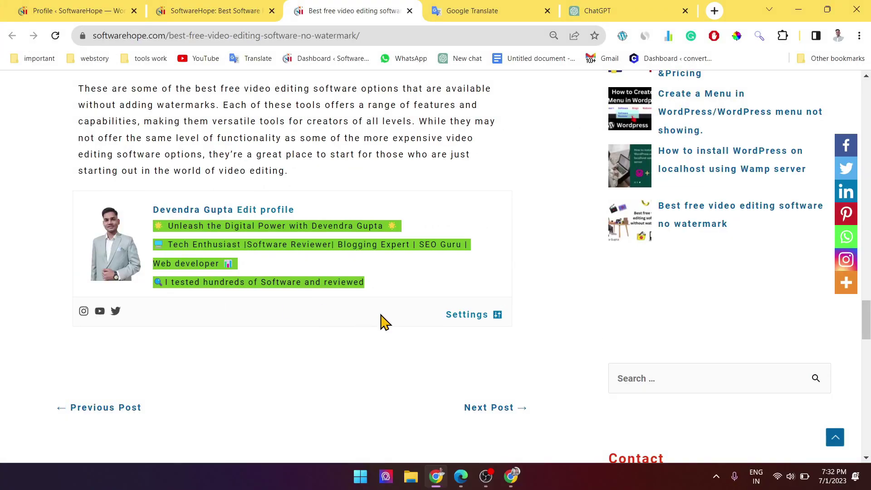
Scroll through the local phone9 site's Dashboard overview of posts, pages and comments.
{"action": "scroll", "coordinate": [384, 322], "scroll_direction": "up", "scroll_amount": 20}
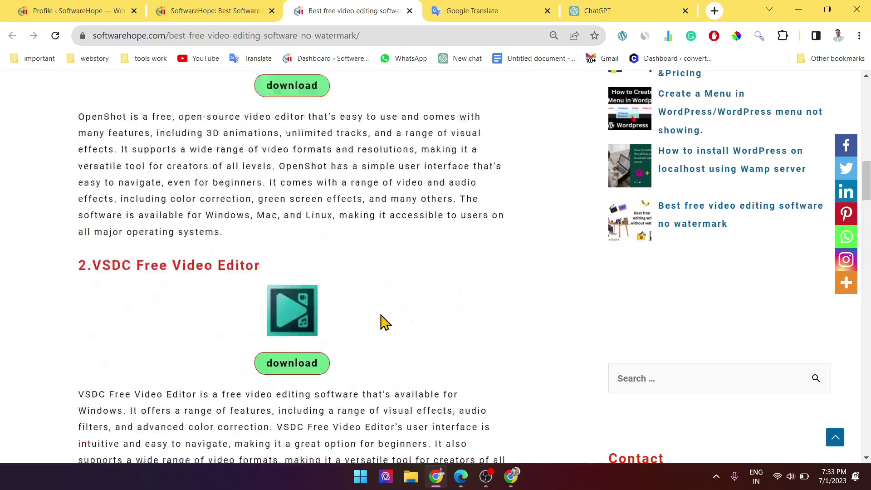
{"action": "scroll", "coordinate": [384, 322], "scroll_direction": "up", "scroll_amount": 15}
{"action": "scroll", "coordinate": [383, 320], "scroll_direction": "down", "scroll_amount": 20}
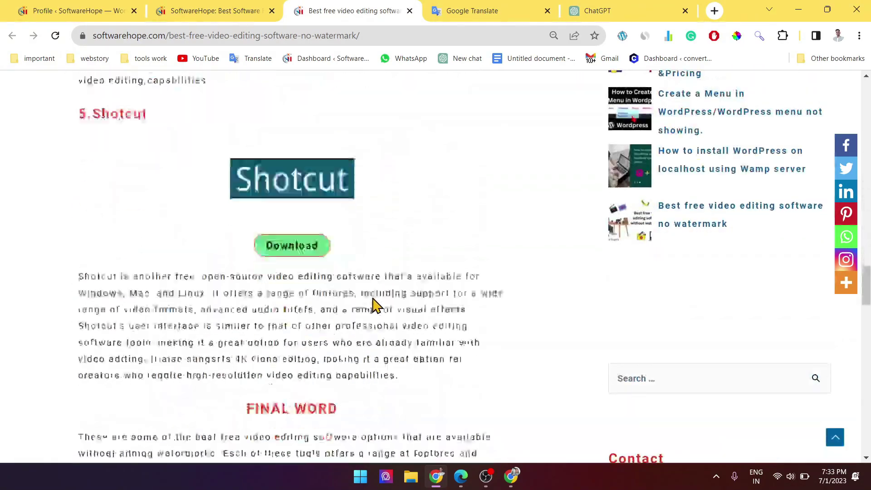
{"action": "scroll", "coordinate": [363, 304], "scroll_direction": "down", "scroll_amount": 10}
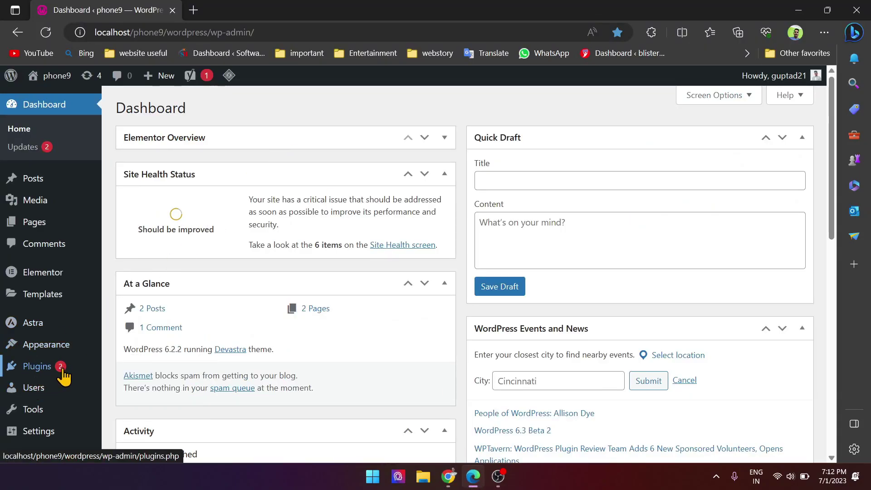
Search Add New Plugins for 'simple author b', then install and activate Simple Author Box.
{"action": "mouse_move", "coordinate": [63, 374]}
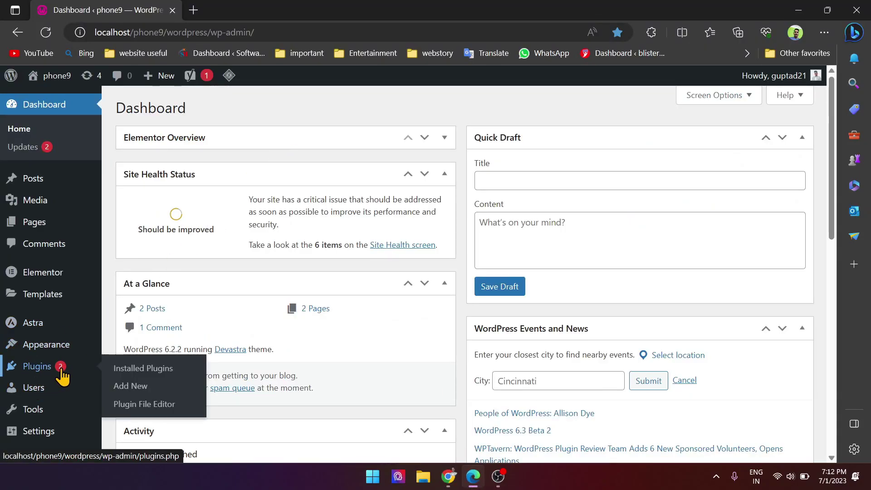
{"action": "left_click", "coordinate": [143, 389]}
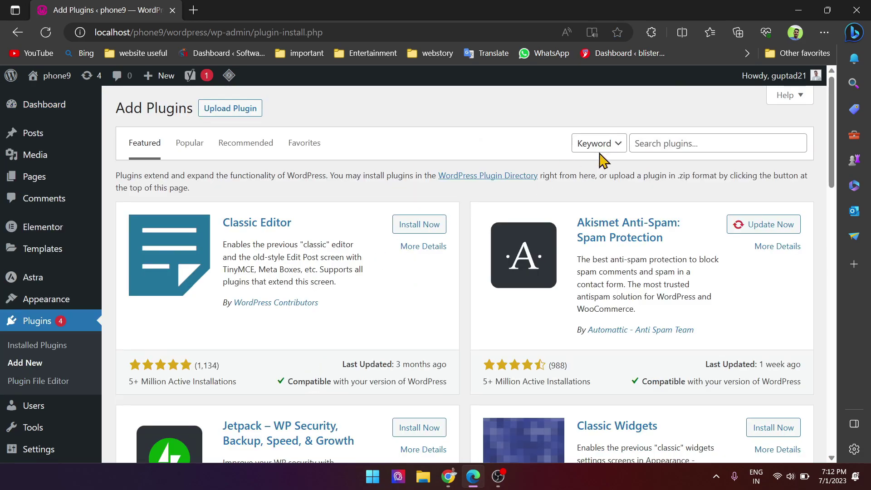
{"action": "left_click", "coordinate": [682, 143]}
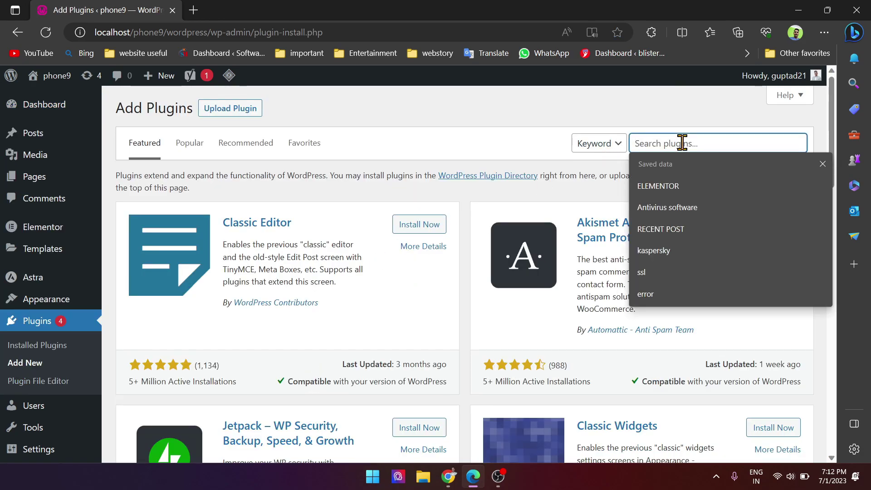
{"action": "type", "text": "simple"}
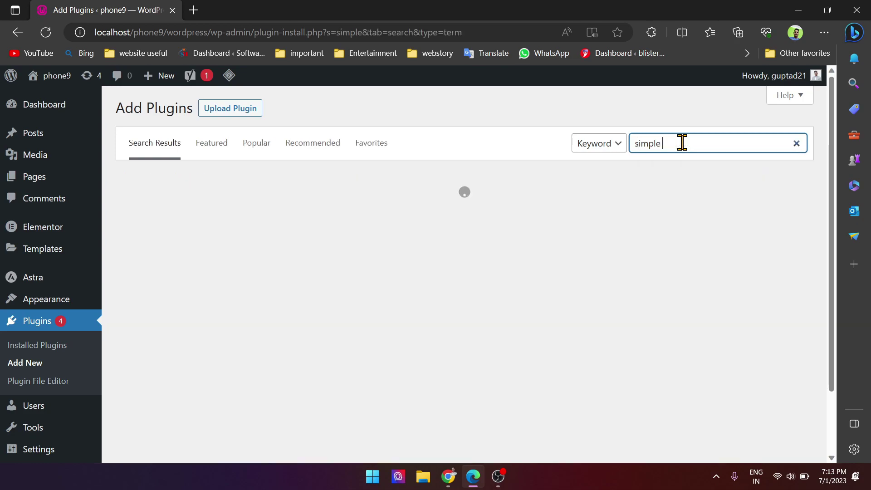
{"action": "type", "text": " auth"}
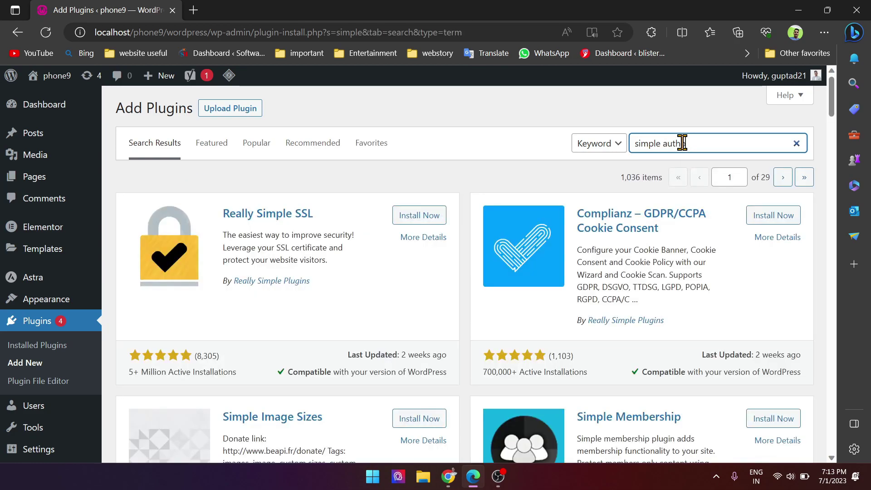
{"action": "type", "text": "or box"}
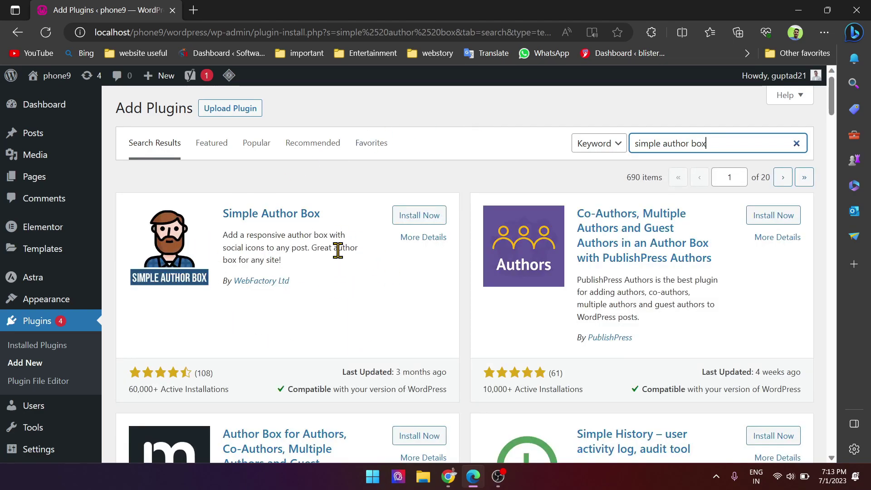
{"action": "left_click", "coordinate": [427, 216]}
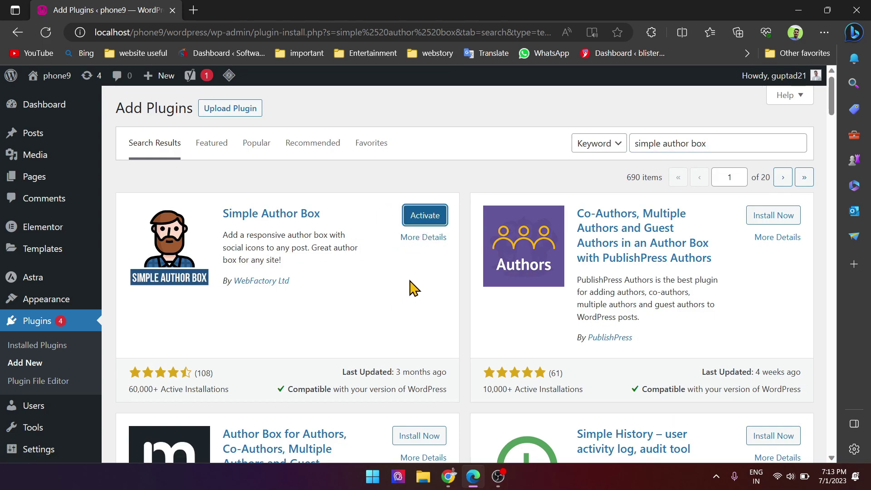
{"action": "left_click", "coordinate": [438, 220]}
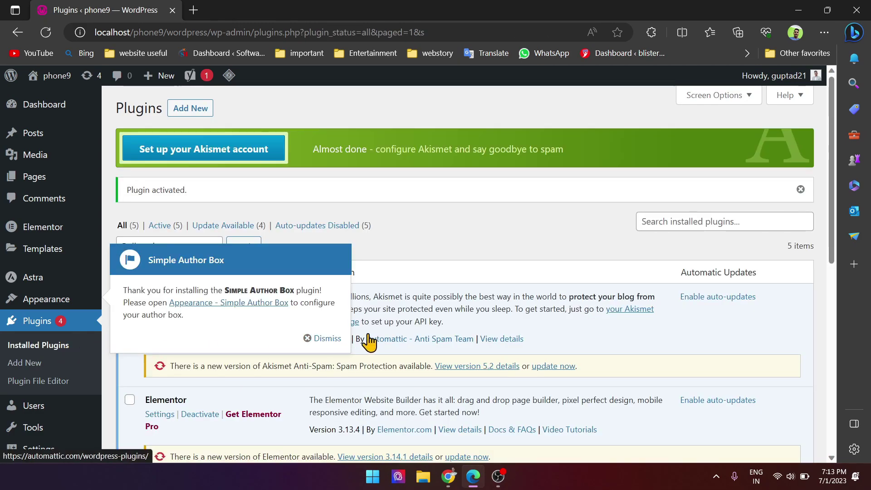
Dismiss the welcome notice, open Configure Author Box, close the PRO offer and show Visibility.
{"action": "left_click", "coordinate": [328, 342]}
{"action": "scroll", "coordinate": [233, 317], "scroll_direction": "down", "scroll_amount": 10}
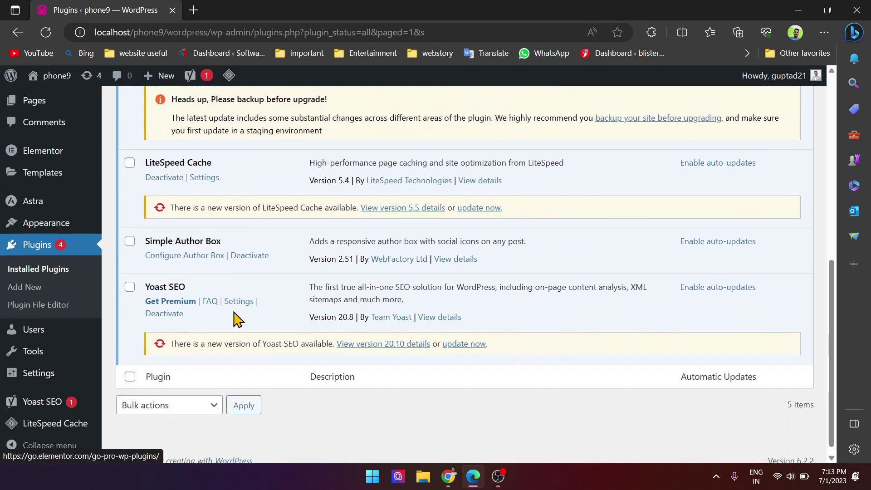
{"action": "scroll", "coordinate": [223, 322], "scroll_direction": "up", "scroll_amount": 3}
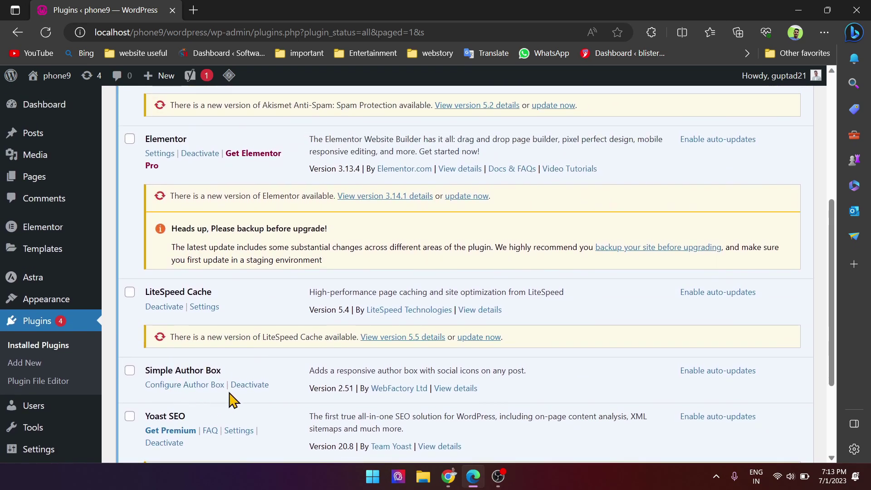
{"action": "left_click", "coordinate": [194, 388]}
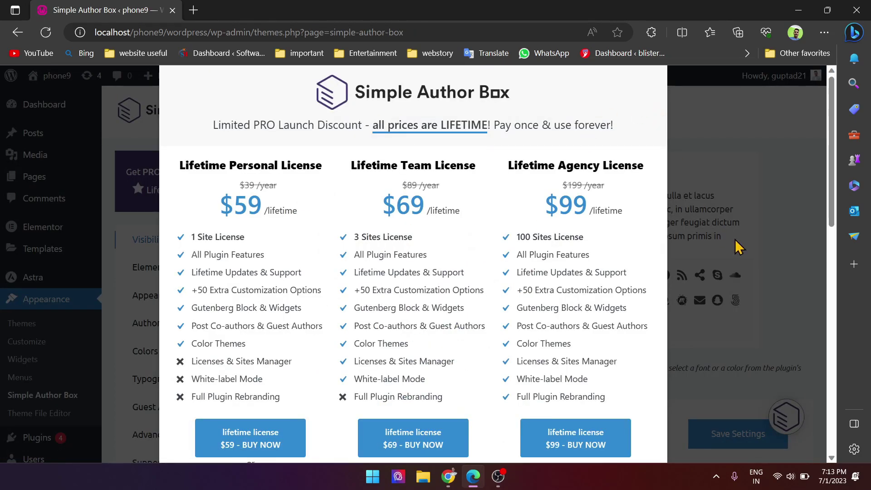
{"action": "left_click", "coordinate": [138, 234]}
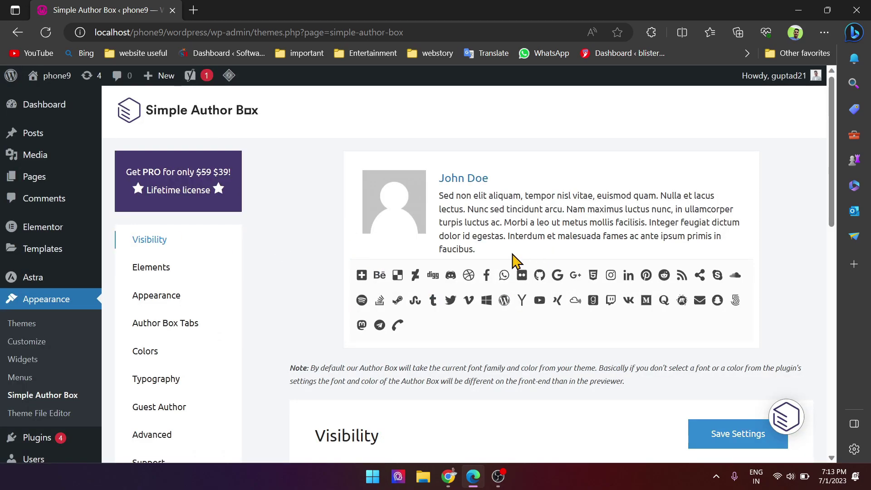
{"action": "scroll", "coordinate": [454, 286], "scroll_direction": "down", "scroll_amount": 6}
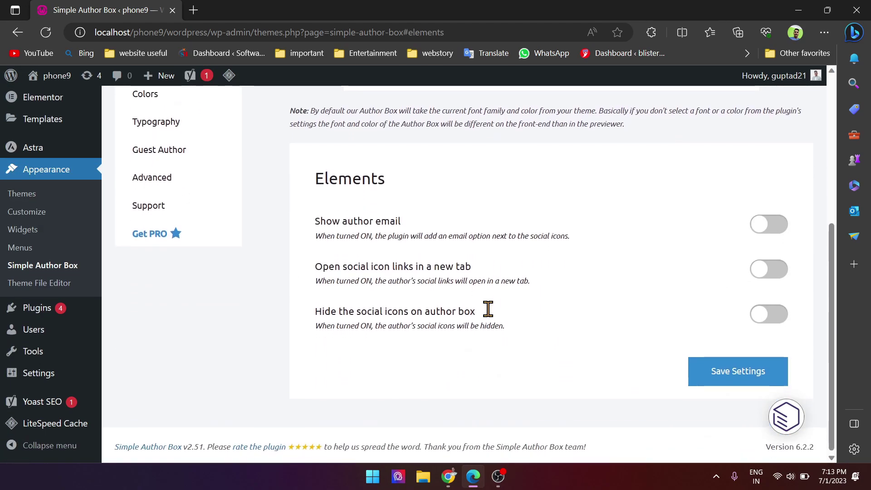
{"action": "left_click", "coordinate": [150, 239]}
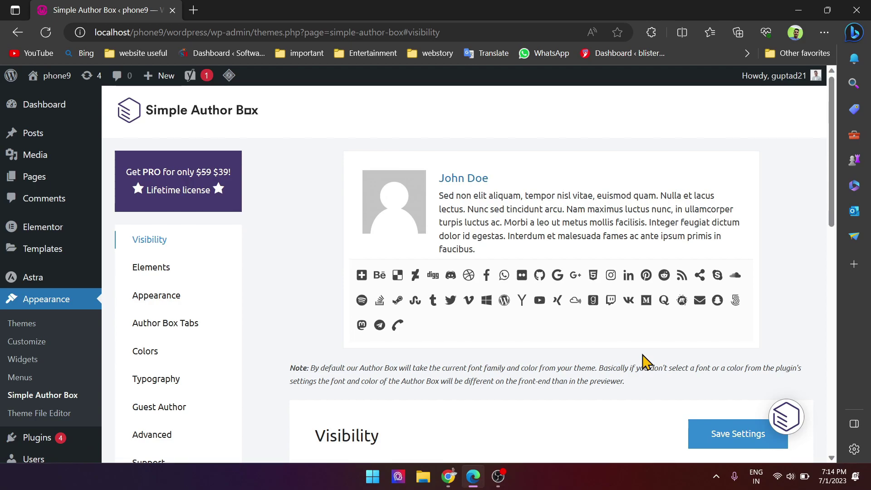
{"action": "scroll", "coordinate": [54, 378], "scroll_direction": "down", "scroll_amount": 6}
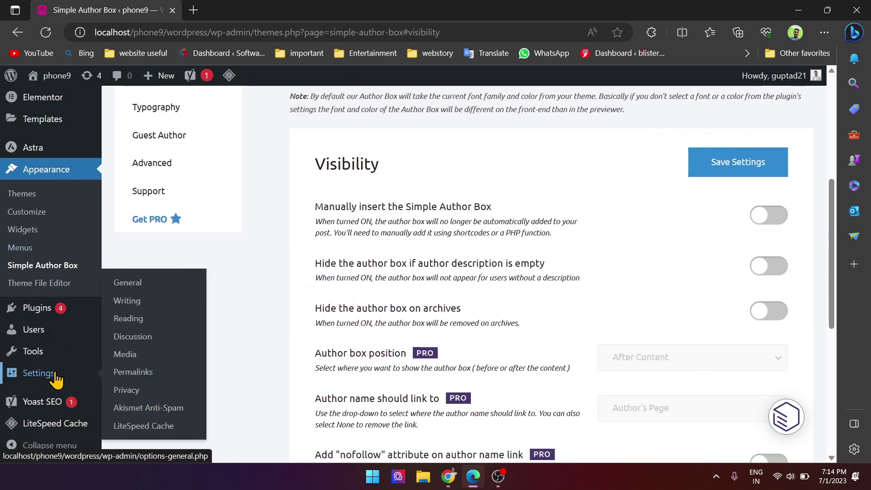
Open the current user's Profile page and scroll to the custom profile image field.
{"action": "mouse_move", "coordinate": [44, 334]}
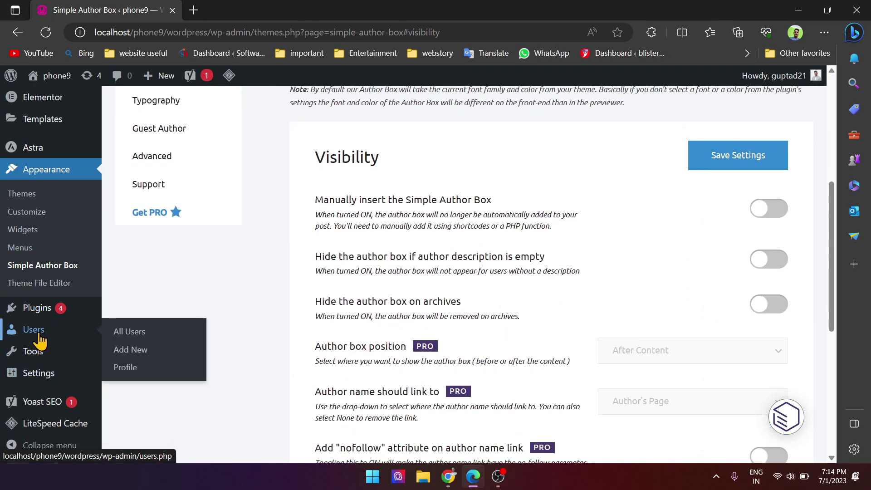
{"action": "left_click", "coordinate": [124, 367]}
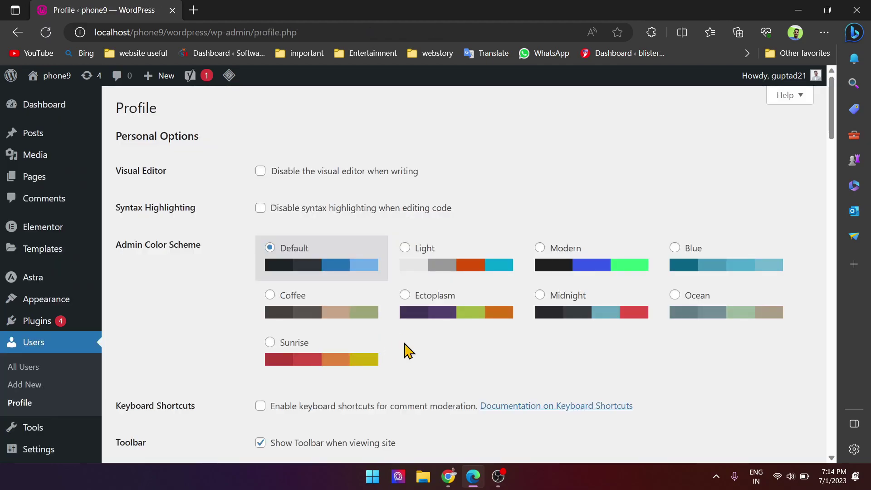
{"action": "scroll", "coordinate": [408, 350], "scroll_direction": "down", "scroll_amount": 15}
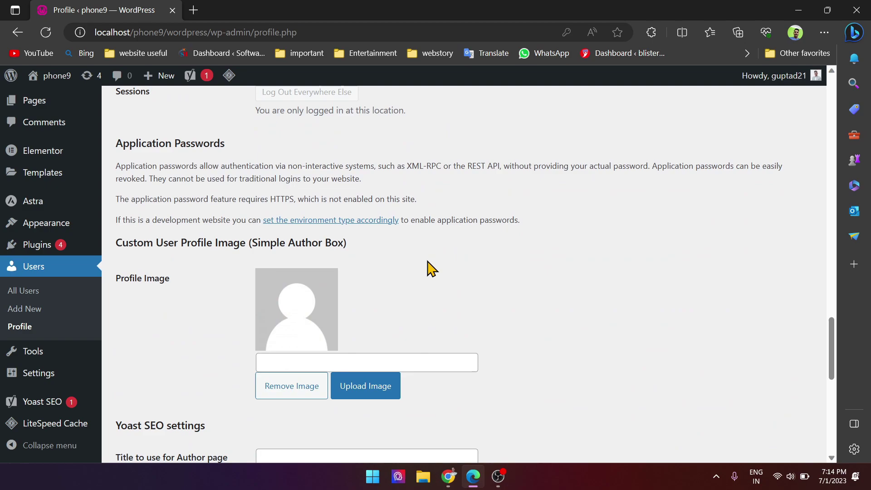
{"action": "scroll", "coordinate": [472, 341], "scroll_direction": "down", "scroll_amount": 3}
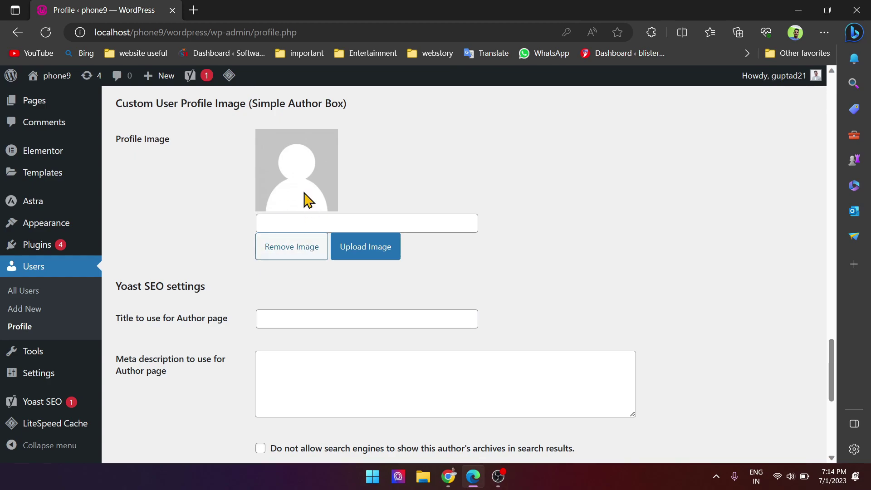
Upload Devendra-Gupta.png from Downloads and set it as the custom profile image.
{"action": "left_click", "coordinate": [359, 247]}
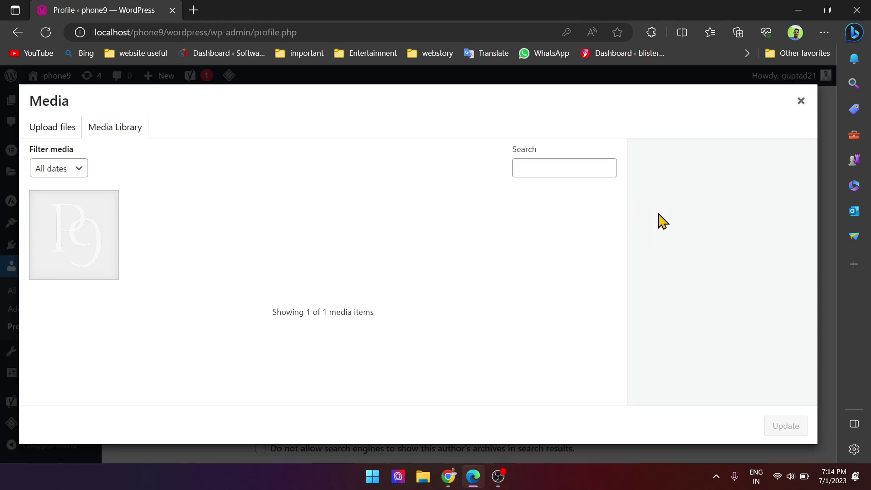
{"action": "left_click", "coordinate": [52, 127]}
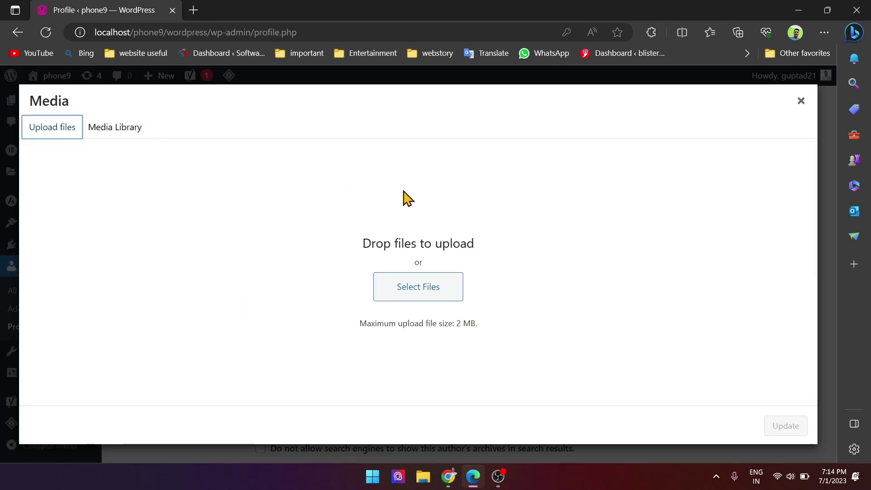
{"action": "left_click", "coordinate": [440, 294]}
{"action": "scroll", "coordinate": [233, 215], "scroll_direction": "down", "scroll_amount": 3}
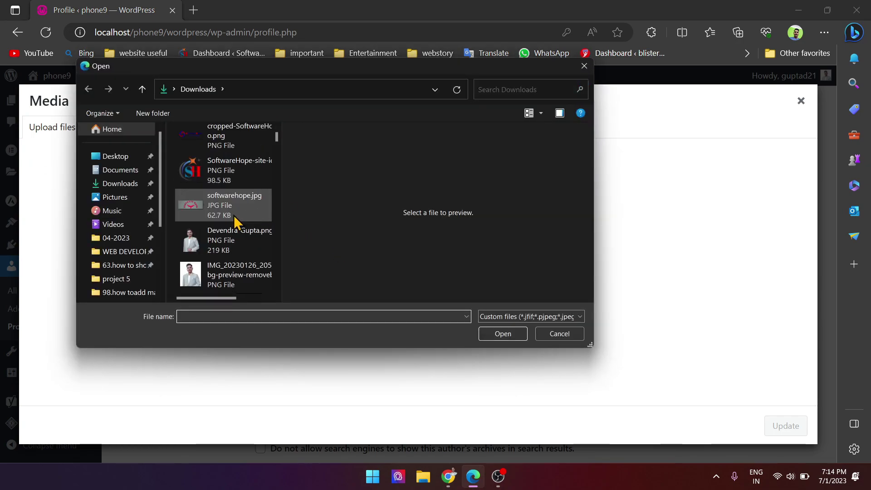
{"action": "scroll", "coordinate": [244, 263], "scroll_direction": "down", "scroll_amount": 5}
{"action": "scroll", "coordinate": [230, 241], "scroll_direction": "up", "scroll_amount": 7}
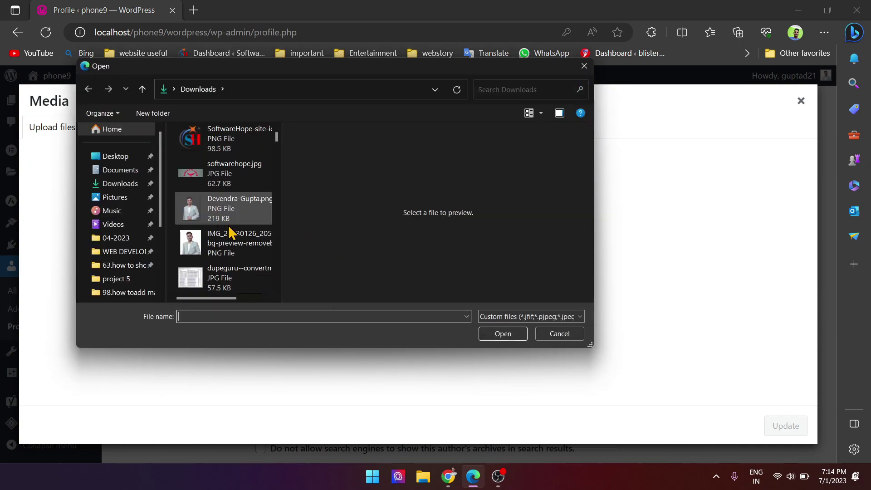
{"action": "scroll", "coordinate": [229, 237], "scroll_direction": "down", "scroll_amount": 3}
{"action": "left_click", "coordinate": [227, 241]}
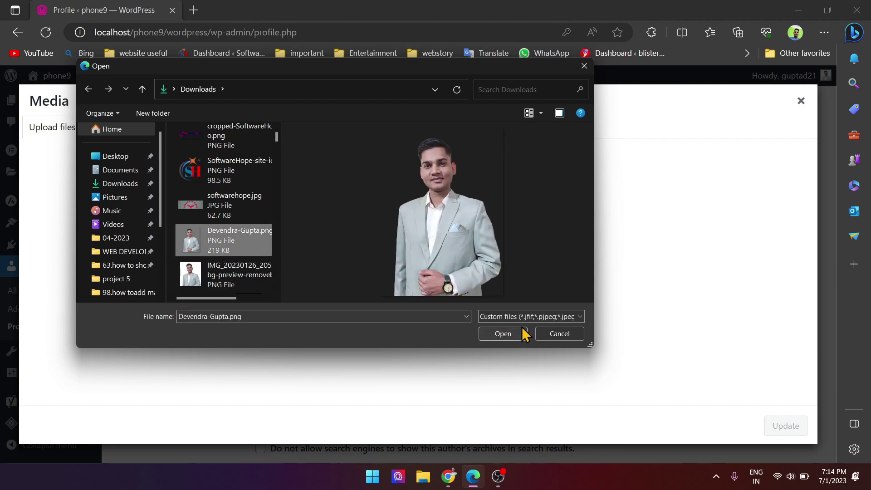
{"action": "left_click", "coordinate": [503, 334]}
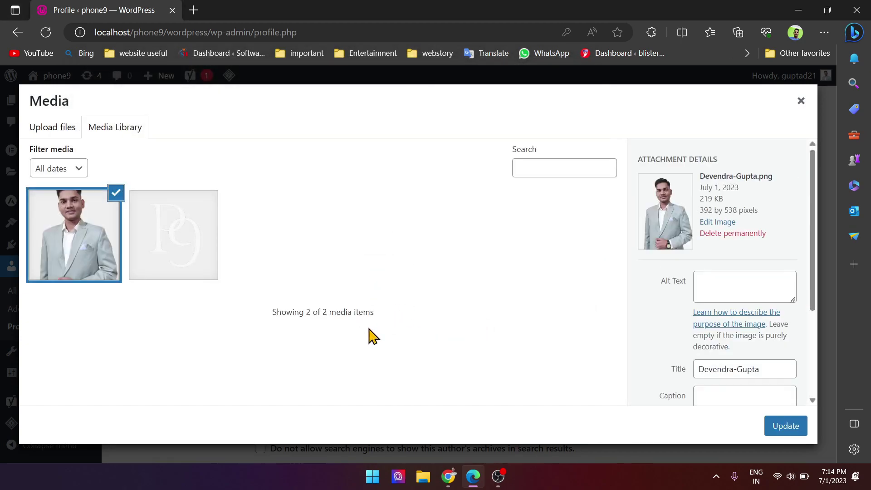
{"action": "left_click", "coordinate": [785, 426]}
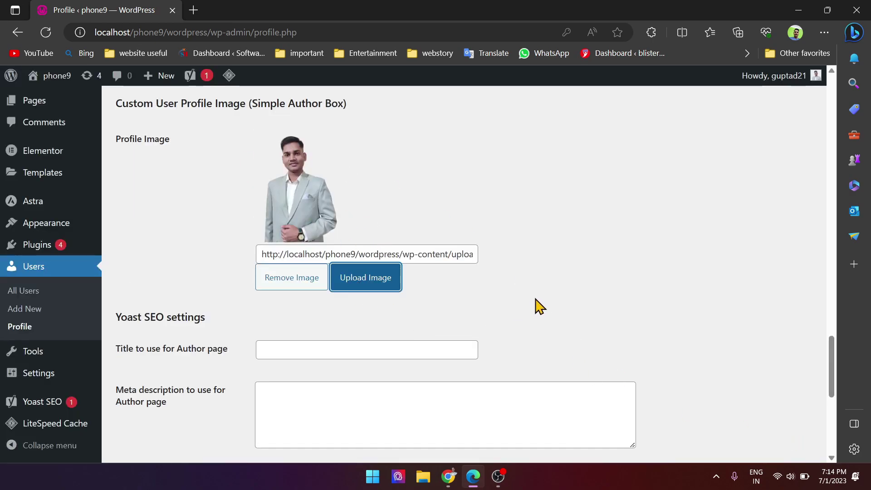
Open the new social link row's platform list and pick Facebook.
{"action": "scroll", "coordinate": [559, 343], "scroll_direction": "up", "scroll_amount": 10}
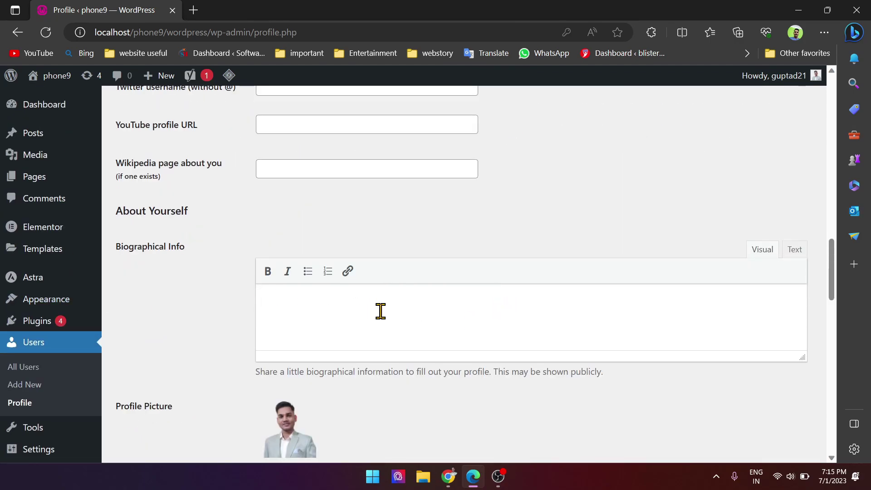
{"action": "scroll", "coordinate": [550, 302], "scroll_direction": "down", "scroll_amount": 10}
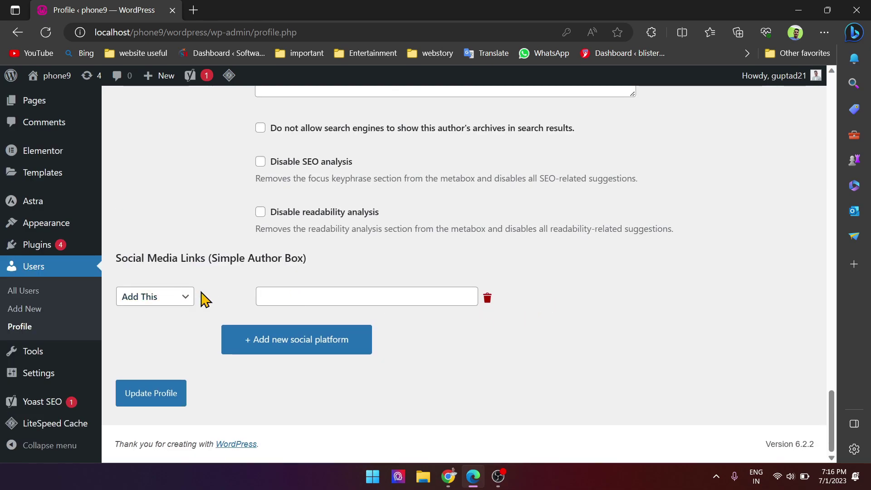
{"action": "left_click", "coordinate": [183, 300]}
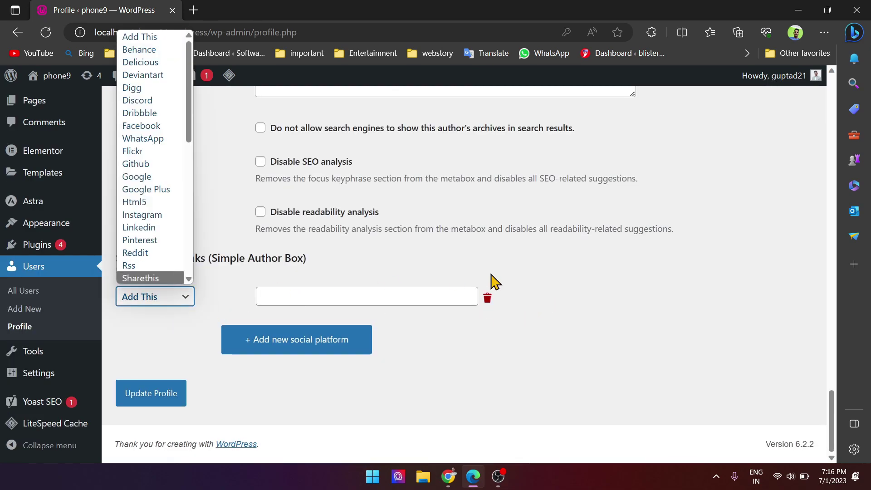
{"action": "left_click", "coordinate": [518, 304]}
{"action": "scroll", "coordinate": [519, 306], "scroll_direction": "up", "scroll_amount": 9}
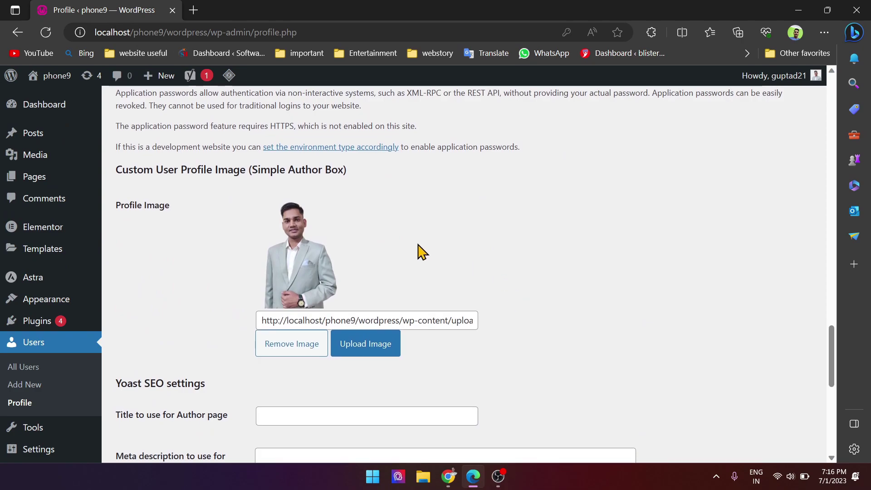
{"action": "scroll", "coordinate": [399, 265], "scroll_direction": "down", "scroll_amount": 6}
{"action": "scroll", "coordinate": [392, 271], "scroll_direction": "down", "scroll_amount": 3}
{"action": "left_click", "coordinate": [163, 300]}
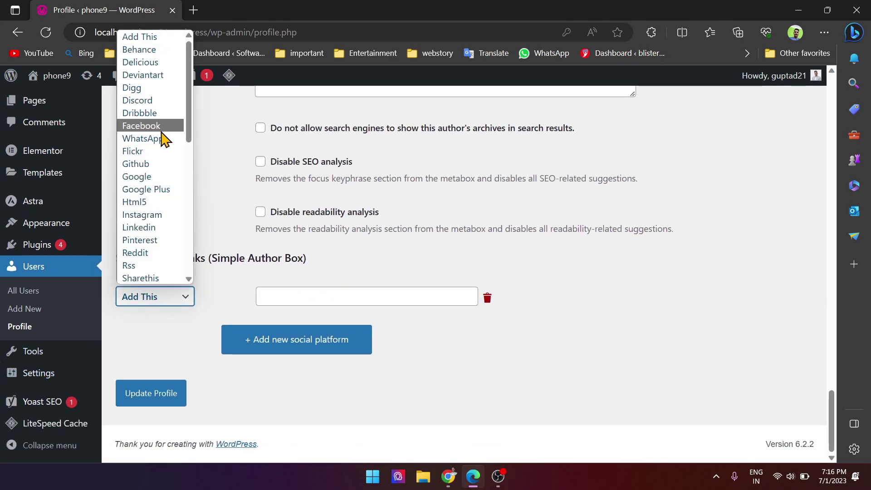
{"action": "left_click", "coordinate": [149, 126]}
Change the row's platform to Twitter and bring up the SoftwareHope profile page.
{"action": "left_click", "coordinate": [181, 301]}
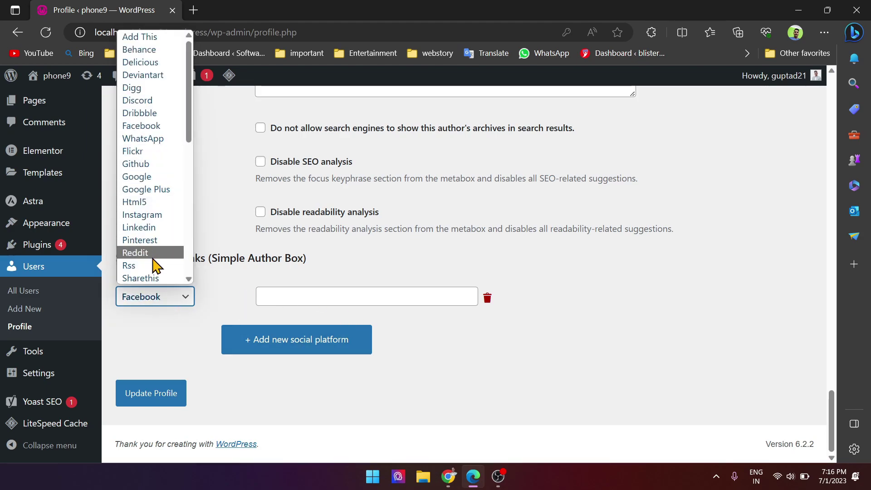
{"action": "left_click_drag", "start_coordinate": [187, 129], "coordinate": [188, 204]}
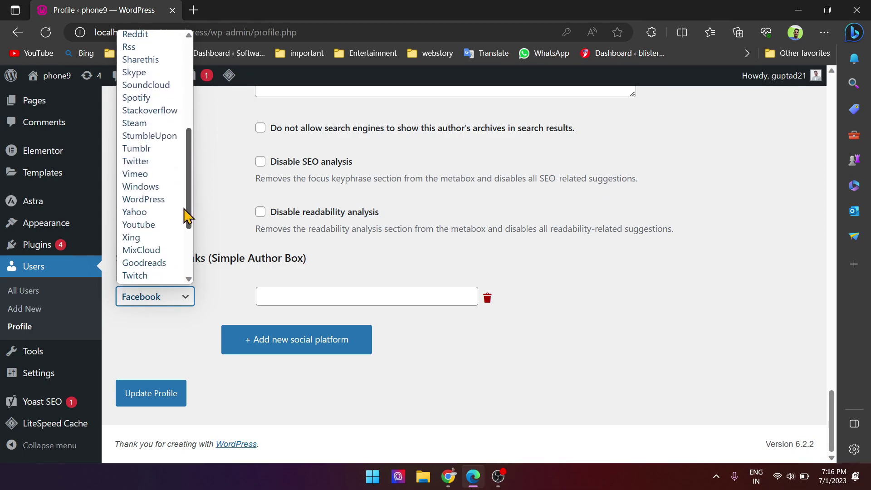
{"action": "left_click", "coordinate": [150, 161]}
{"action": "left_click", "coordinate": [316, 302]}
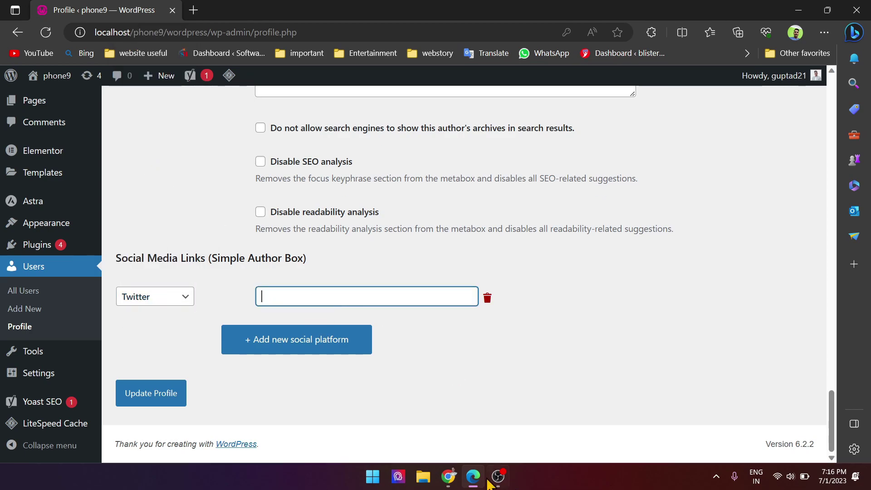
{"action": "left_click", "coordinate": [448, 476]}
Copy the Twitter URL from the SoftwareHope profile into the local Twitter field.
{"action": "scroll", "coordinate": [406, 335], "scroll_direction": "down", "scroll_amount": 10}
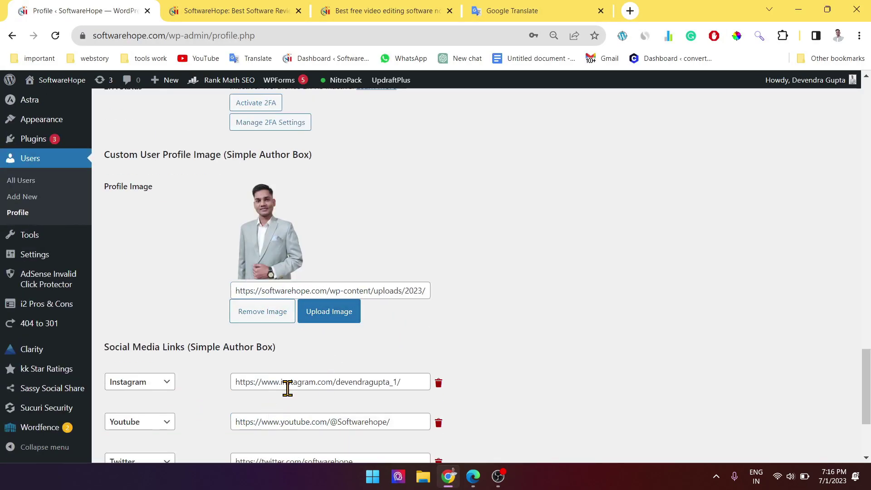
{"action": "scroll", "coordinate": [287, 388], "scroll_direction": "down", "scroll_amount": 3}
{"action": "left_click", "coordinate": [291, 313]}
{"action": "key", "text": "ctrl+a"}
{"action": "key", "text": "ctrl+c"}
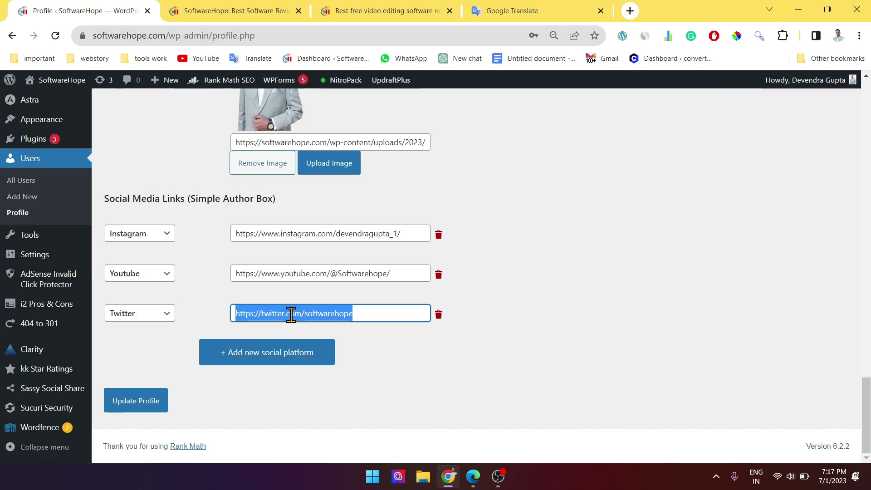
{"action": "key", "text": "alt+Tab"}
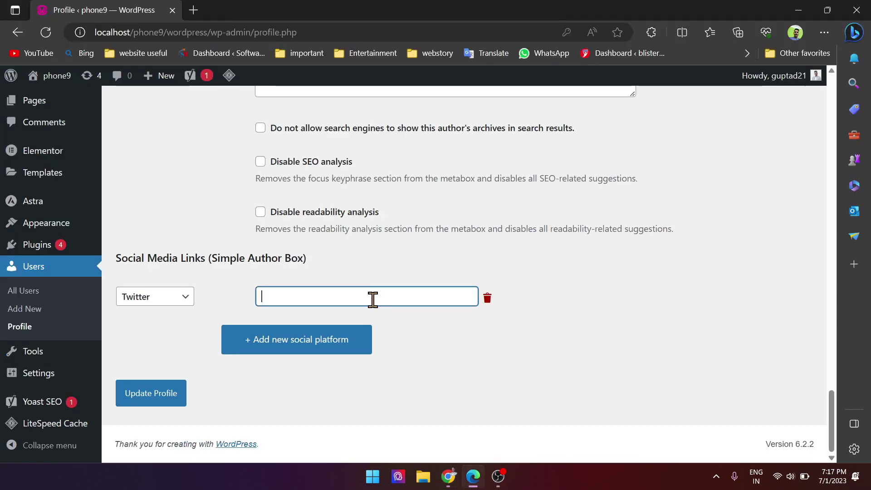
{"action": "key", "text": "ctrl+v"}
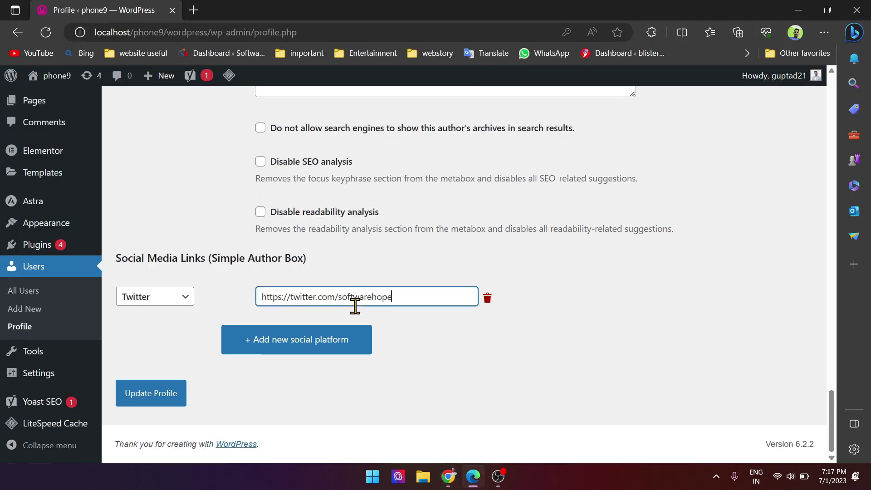
Add a Youtube social row and paste the YouTube URL copied from the other profile.
{"action": "left_click", "coordinate": [300, 344]}
{"action": "left_click", "coordinate": [154, 348]}
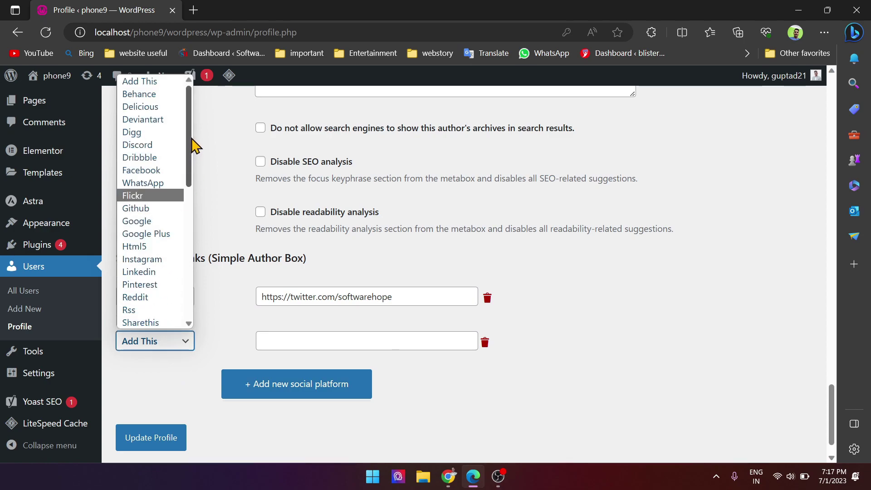
{"action": "left_click_drag", "start_coordinate": [192, 142], "coordinate": [194, 202]}
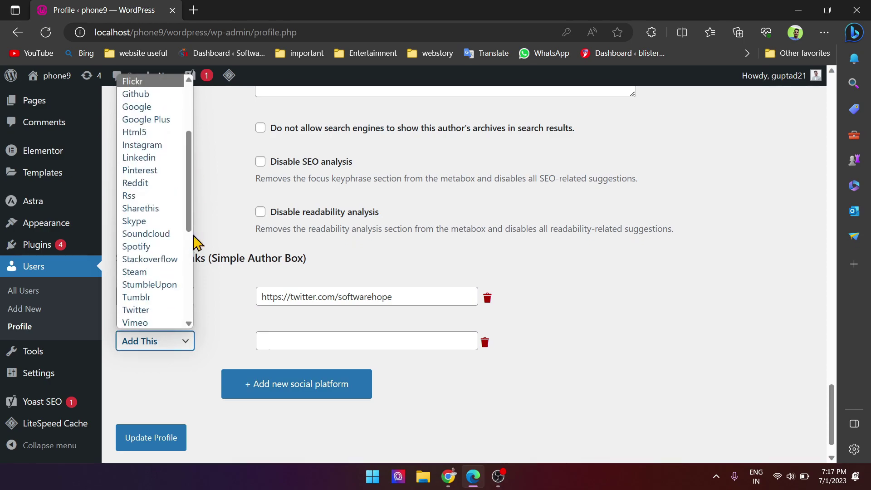
{"action": "scroll", "coordinate": [163, 290], "scroll_direction": "down", "scroll_amount": 5}
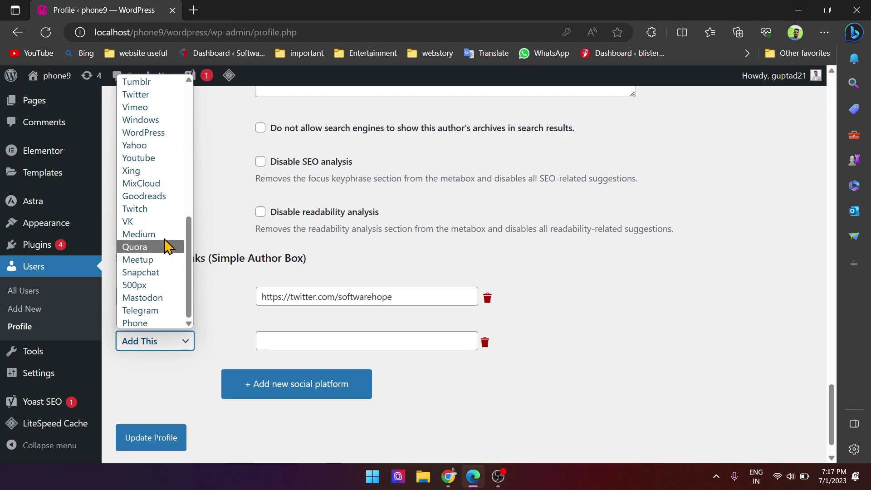
{"action": "left_click", "coordinate": [141, 158]}
{"action": "left_click", "coordinate": [395, 336]}
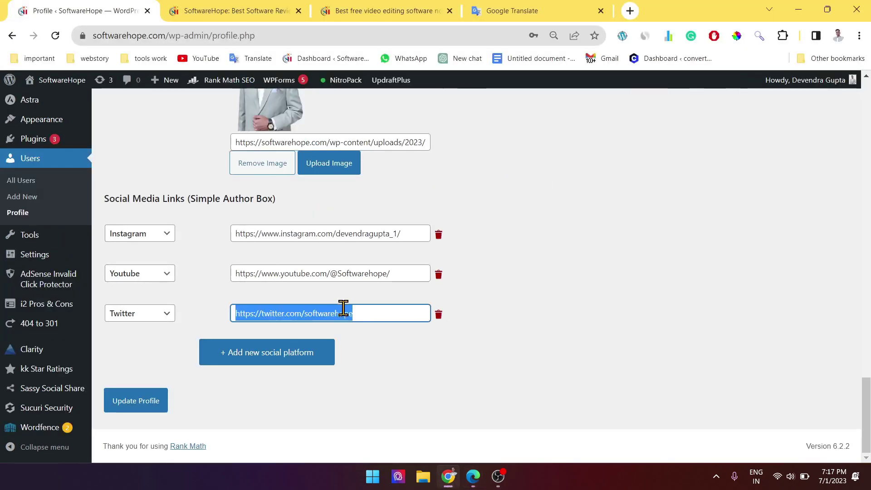
{"action": "left_click", "coordinate": [365, 272]}
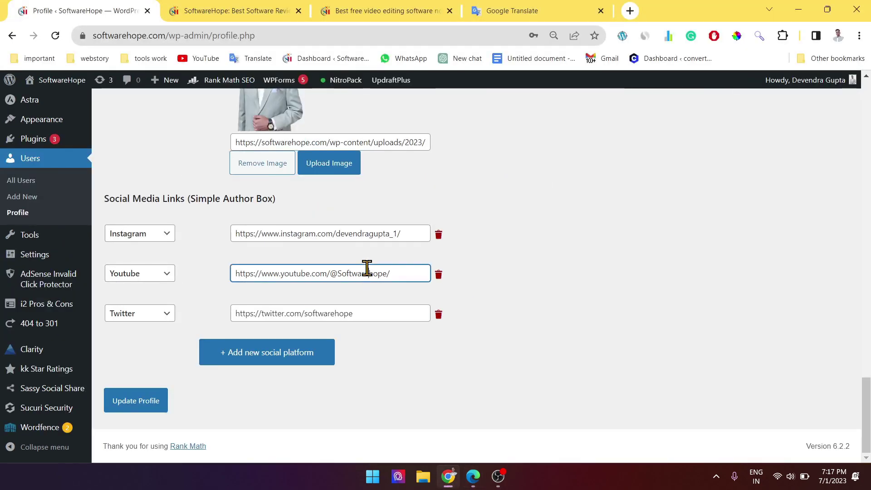
{"action": "key", "text": "ctrl+a"}
{"action": "key", "text": "ctrl+c"}
{"action": "key", "text": "alt+Tab"}
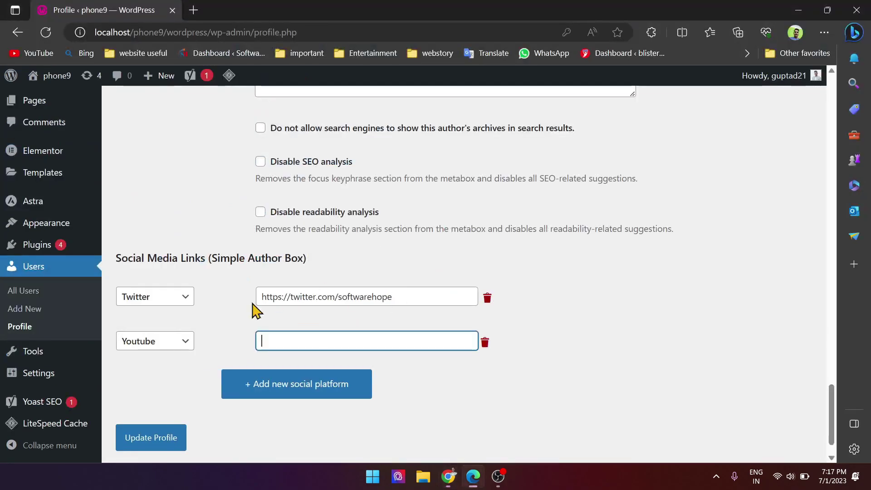
{"action": "key", "text": "ctrl+v"}
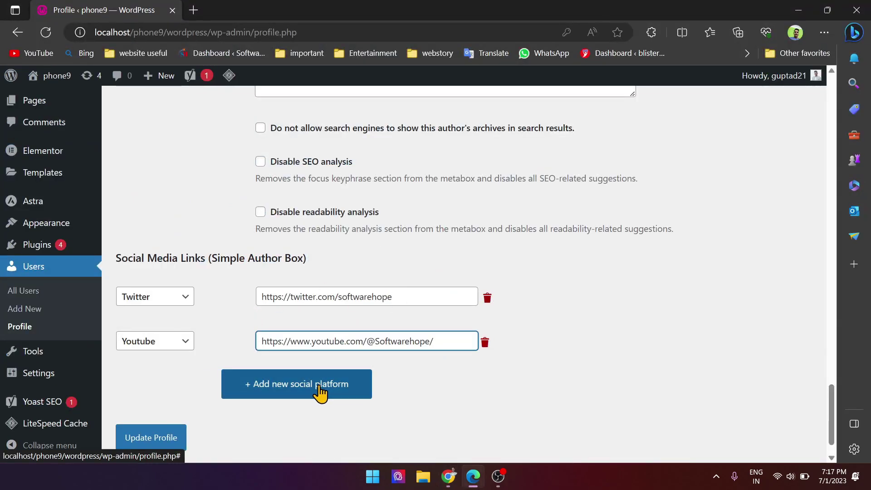
Review the social links and save the profile with Update Profile.
{"action": "scroll", "coordinate": [457, 336], "scroll_direction": "up", "scroll_amount": 9}
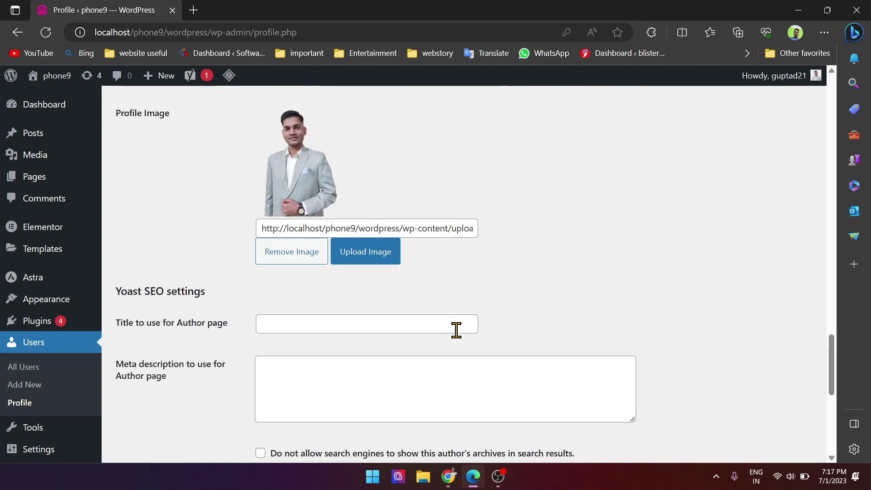
{"action": "scroll", "coordinate": [534, 340], "scroll_direction": "down", "scroll_amount": 3}
{"action": "scroll", "coordinate": [529, 333], "scroll_direction": "up", "scroll_amount": 10}
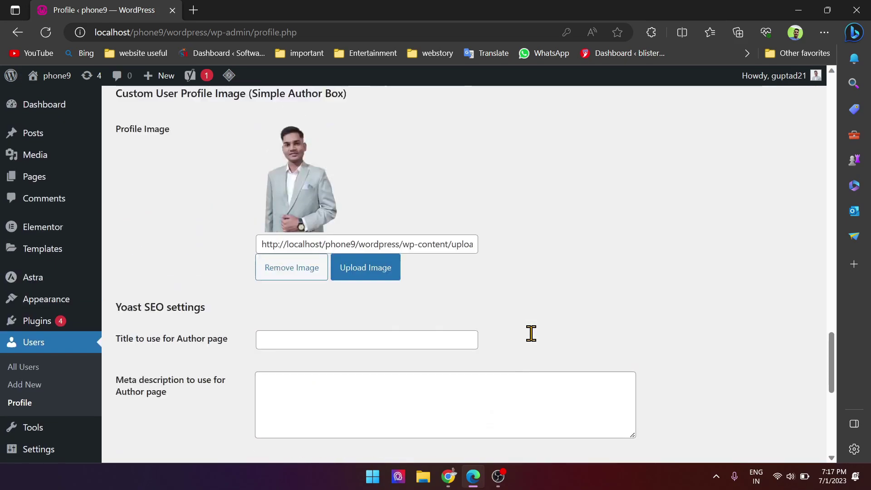
{"action": "scroll", "coordinate": [531, 334], "scroll_direction": "up", "scroll_amount": 4}
{"action": "scroll", "coordinate": [295, 314], "scroll_direction": "up", "scroll_amount": 2}
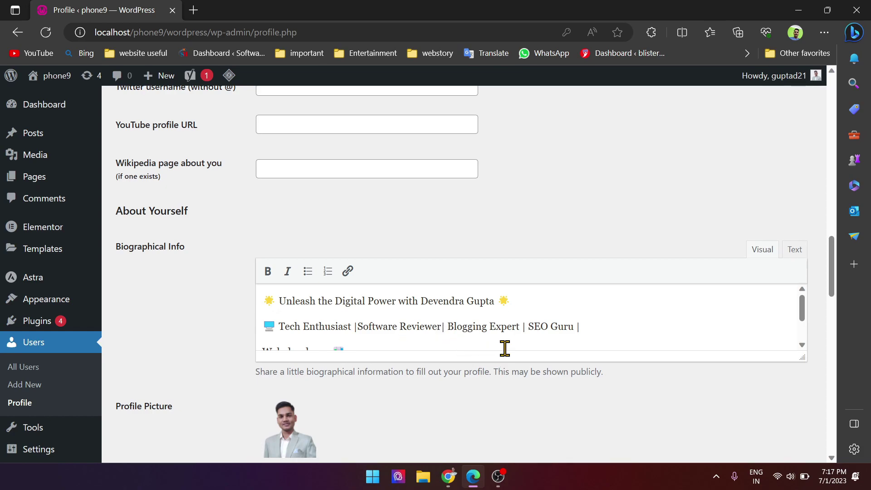
{"action": "scroll", "coordinate": [249, 320], "scroll_direction": "down", "scroll_amount": 20}
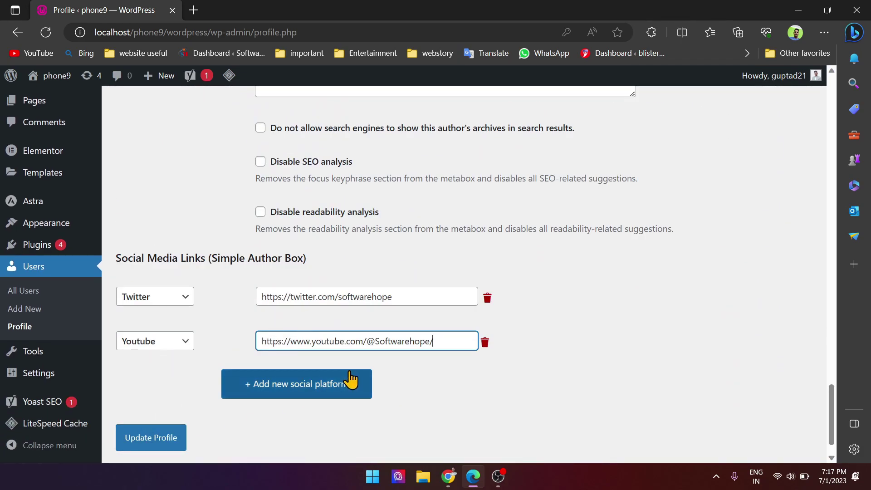
{"action": "scroll", "coordinate": [350, 372], "scroll_direction": "up", "scroll_amount": 3}
{"action": "scroll", "coordinate": [350, 372], "scroll_direction": "down", "scroll_amount": 3}
{"action": "left_click", "coordinate": [162, 444]}
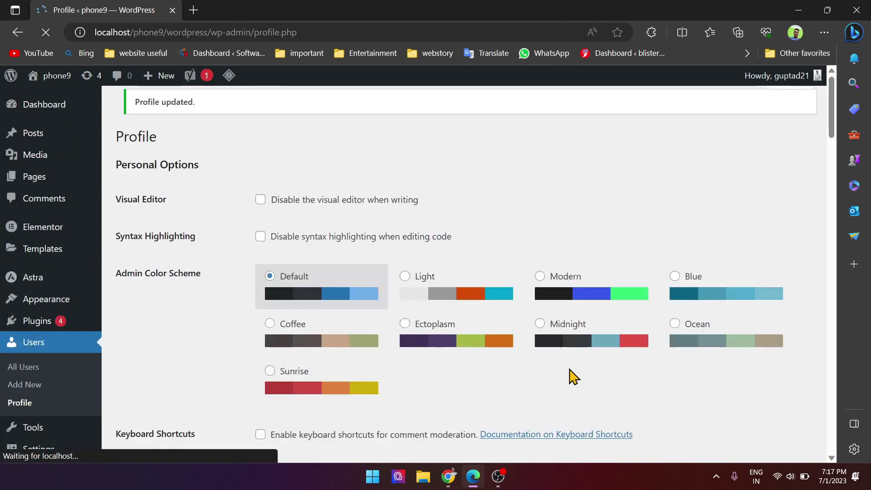
Open the How To Use Yoast SEO post from All Posts in a new tab.
{"action": "mouse_move", "coordinate": [46, 144]}
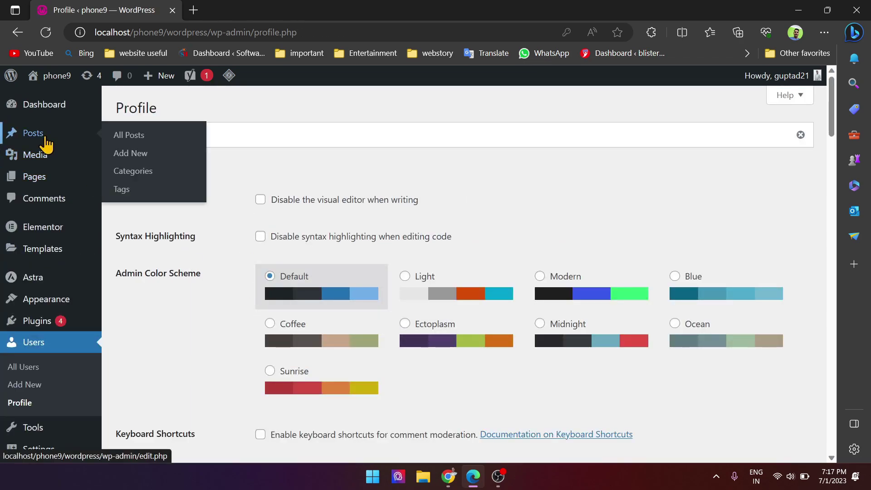
{"action": "left_click", "coordinate": [131, 135]}
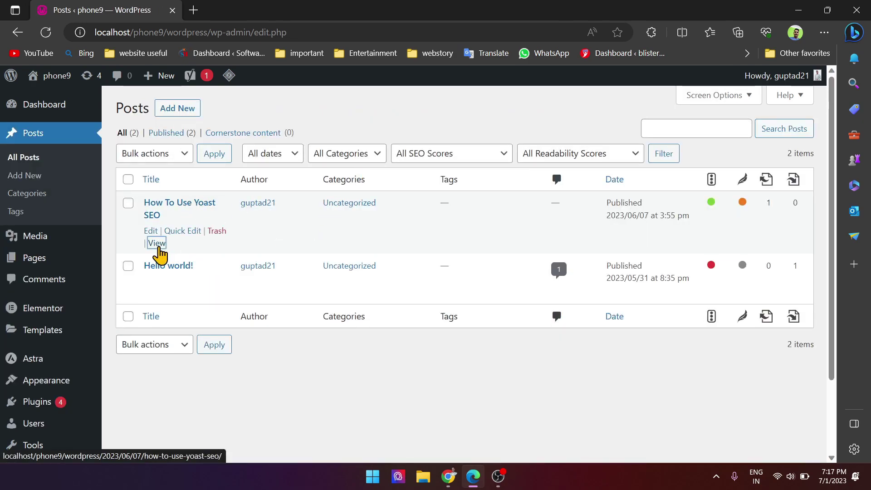
{"action": "right_click", "coordinate": [158, 244]}
{"action": "left_click", "coordinate": [222, 36]}
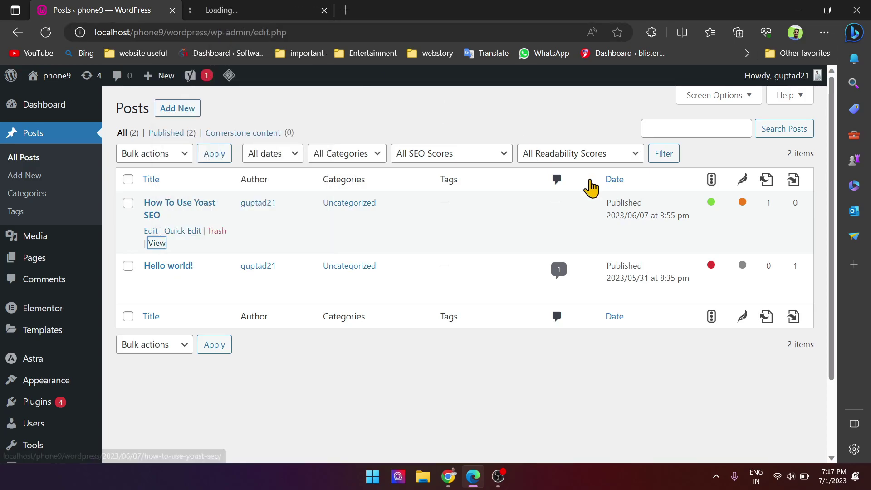
{"action": "key", "text": "ctrl+Tab"}
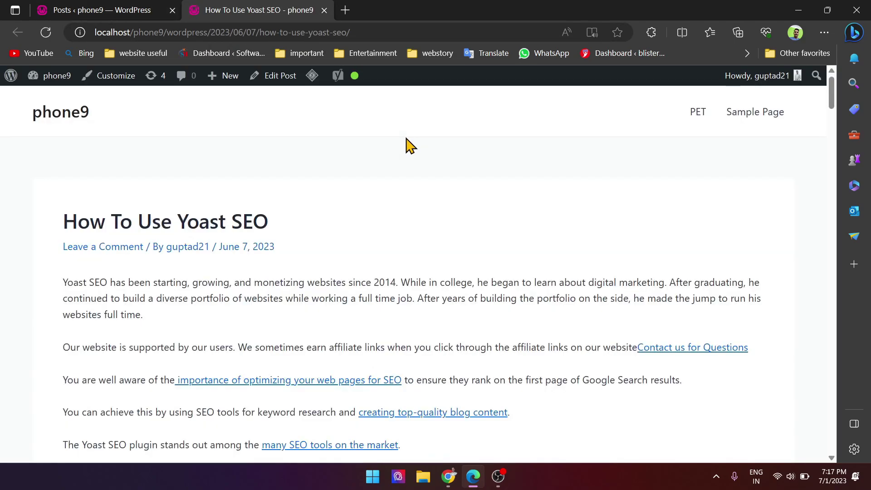
Scroll to the post's author box and inspect its name, bio and social icons.
{"action": "scroll", "coordinate": [514, 290], "scroll_direction": "down", "scroll_amount": 15}
{"action": "scroll", "coordinate": [514, 289], "scroll_direction": "down", "scroll_amount": 20}
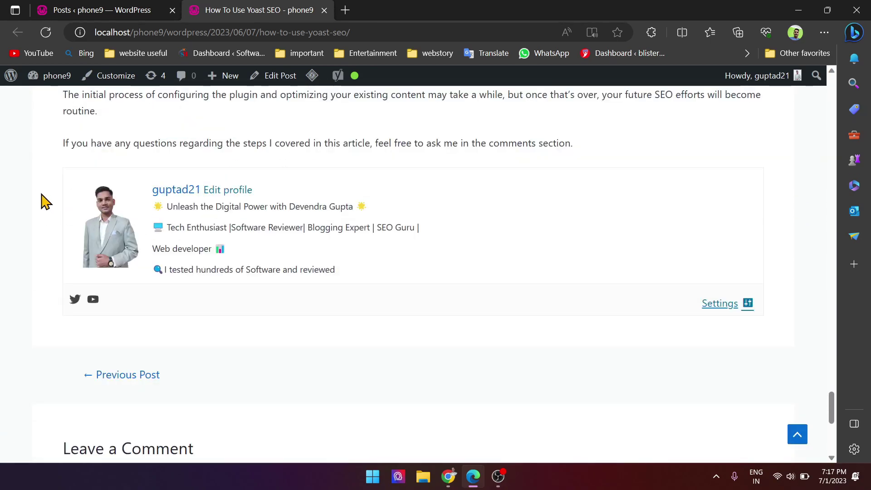
{"action": "left_click_drag", "start_coordinate": [82, 224], "coordinate": [420, 332]}
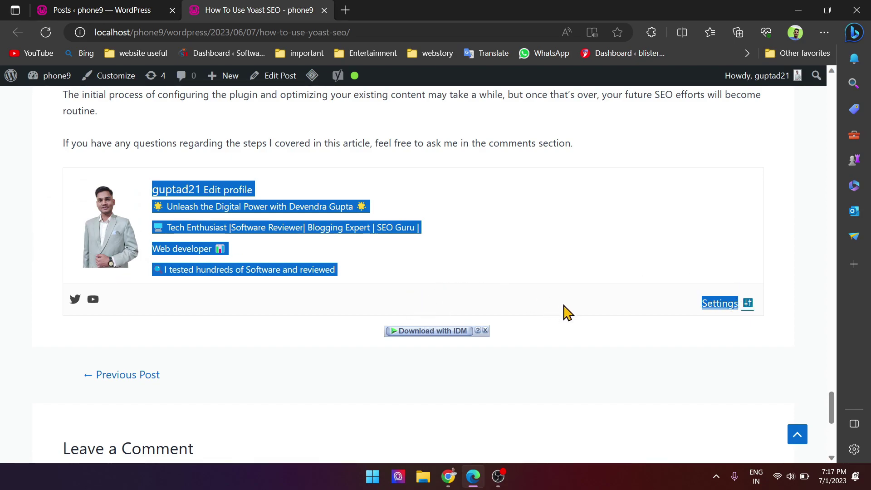
{"action": "scroll", "coordinate": [563, 311], "scroll_direction": "down", "scroll_amount": 6}
{"action": "scroll", "coordinate": [564, 305], "scroll_direction": "up", "scroll_amount": 10}
{"action": "scroll", "coordinate": [564, 305], "scroll_direction": "down", "scroll_amount": 3}
{"action": "left_click", "coordinate": [35, 295]}
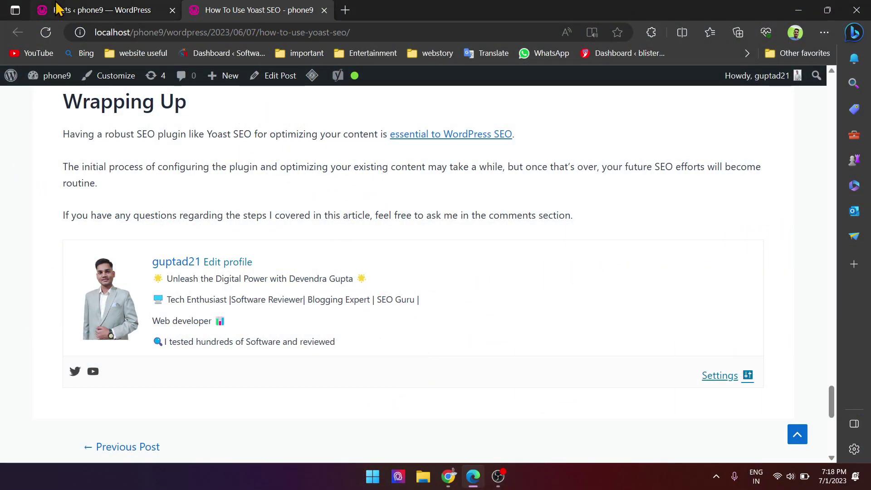
Go back to the admin tab and open Simple Author Box's Appearance settings via Plugins.
{"action": "left_click", "coordinate": [59, 8]}
{"action": "scroll", "coordinate": [41, 367], "scroll_direction": "down", "scroll_amount": 3}
{"action": "mouse_move", "coordinate": [49, 336]}
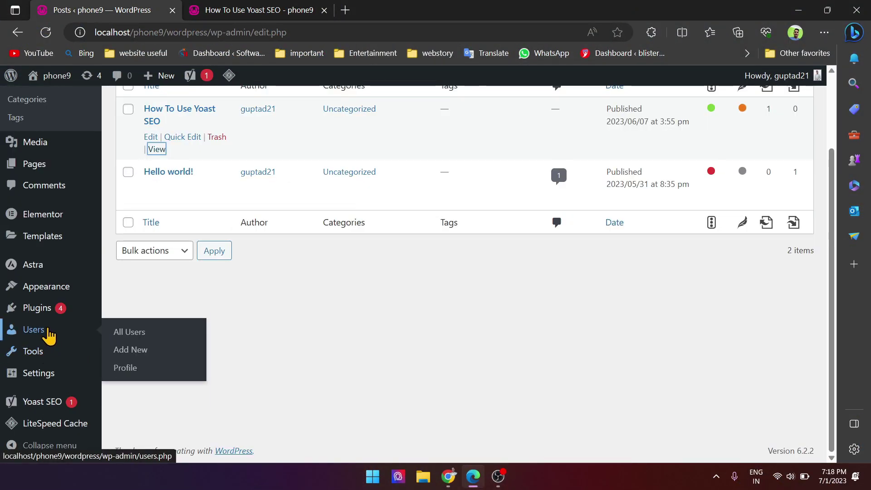
{"action": "mouse_move", "coordinate": [54, 312]}
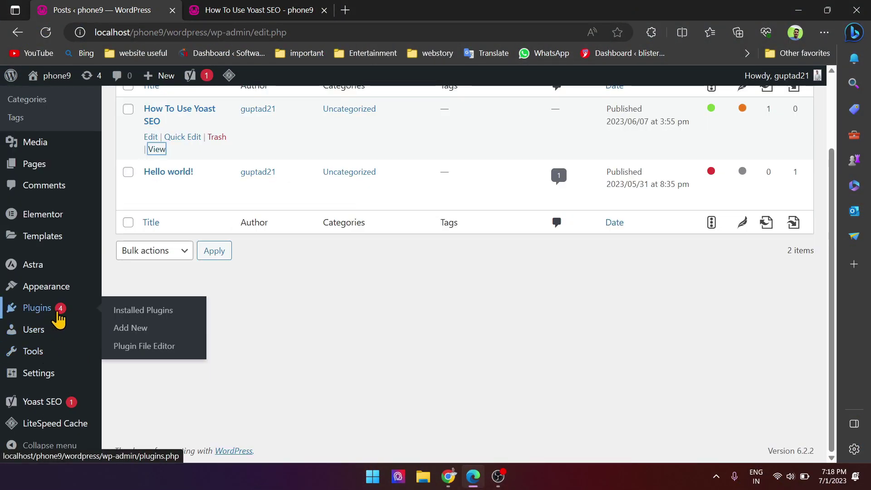
{"action": "left_click", "coordinate": [167, 313]}
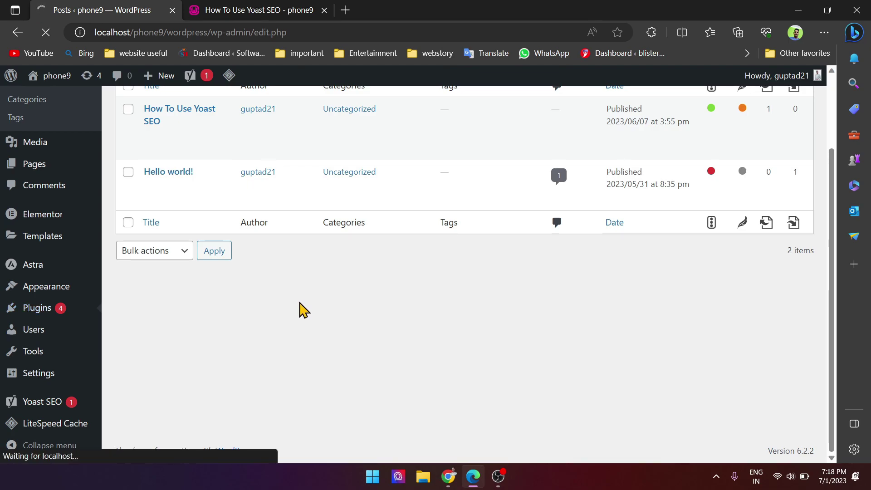
{"action": "scroll", "coordinate": [295, 315], "scroll_direction": "down", "scroll_amount": 10}
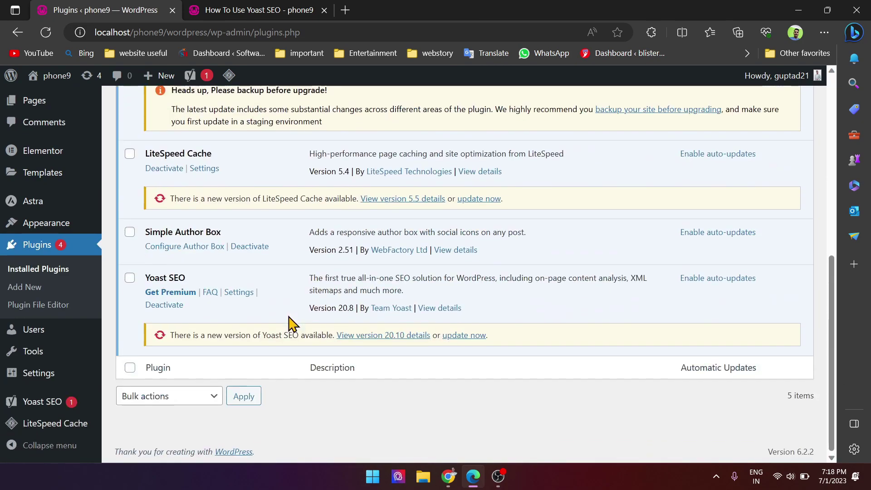
{"action": "left_click", "coordinate": [166, 249]}
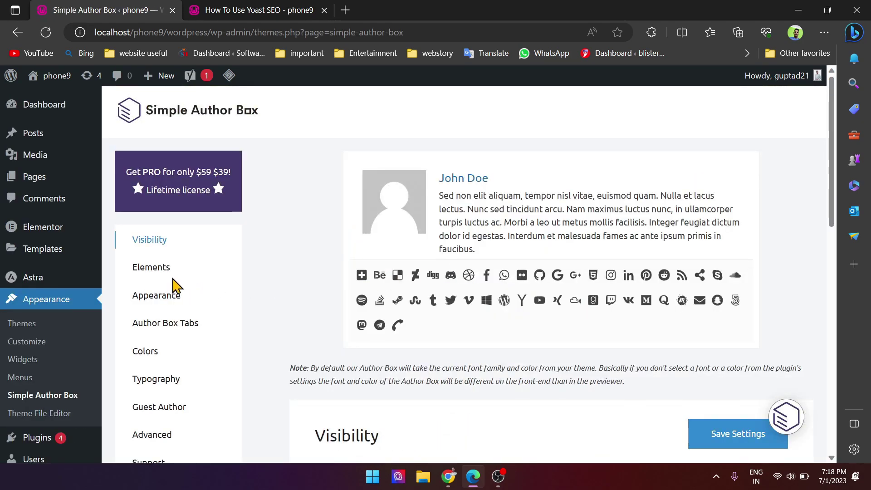
{"action": "left_click", "coordinate": [177, 299]}
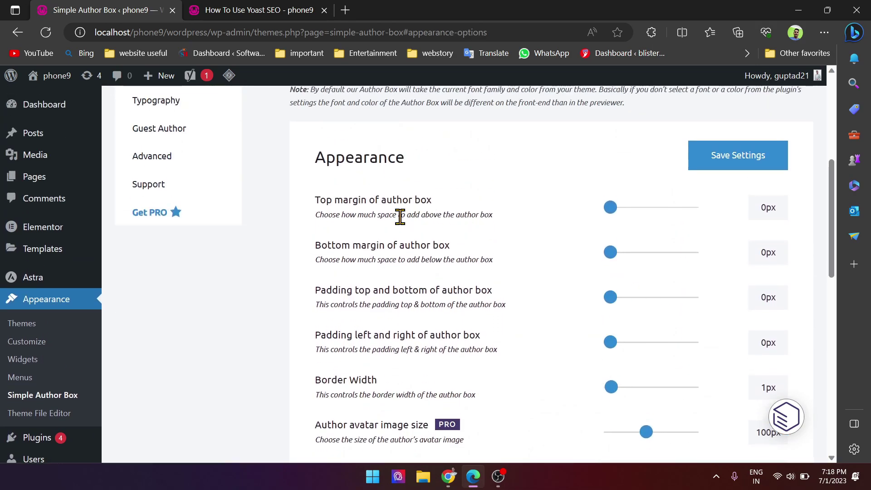
Set 20px top margin, 18px bottom margin, 10px vertical plus side padding, and save.
{"action": "left_click_drag", "start_coordinate": [614, 218], "coordinate": [634, 216]}
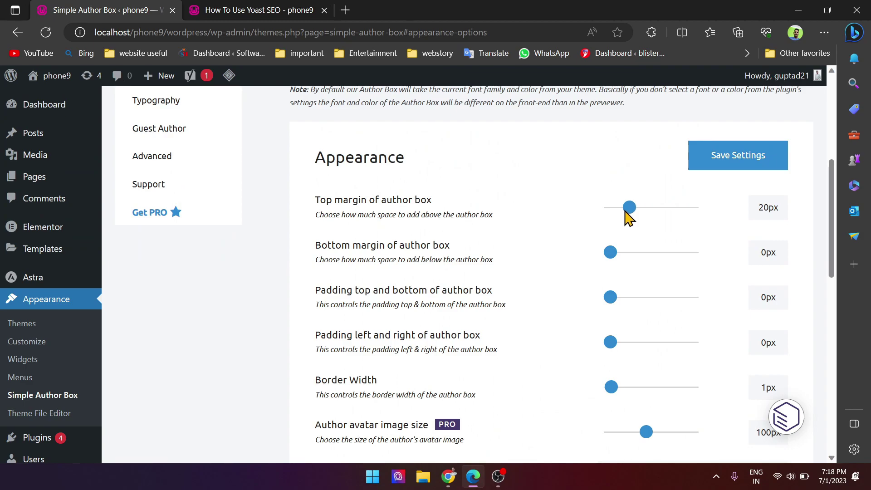
{"action": "left_click_drag", "start_coordinate": [613, 260], "coordinate": [626, 261]}
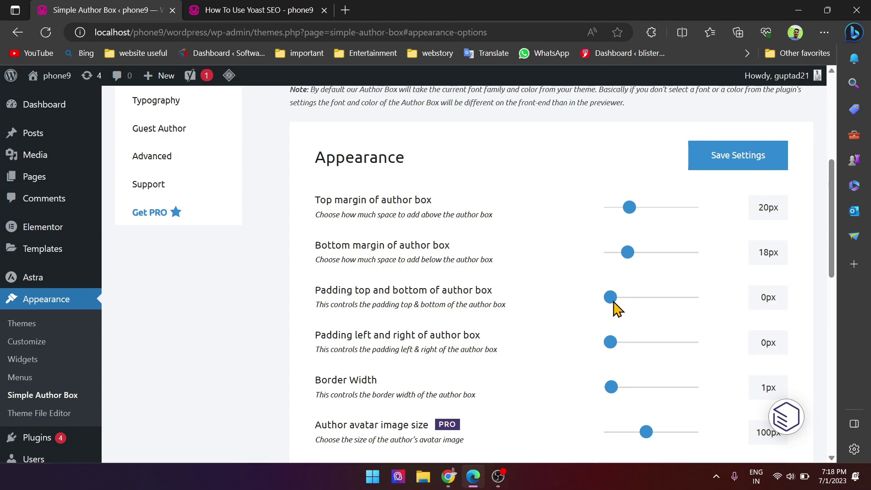
{"action": "left_click_drag", "start_coordinate": [616, 309], "coordinate": [621, 308]}
{"action": "left_click_drag", "start_coordinate": [609, 359], "coordinate": [622, 364]}
{"action": "scroll", "coordinate": [427, 379], "scroll_direction": "down", "scroll_amount": 5}
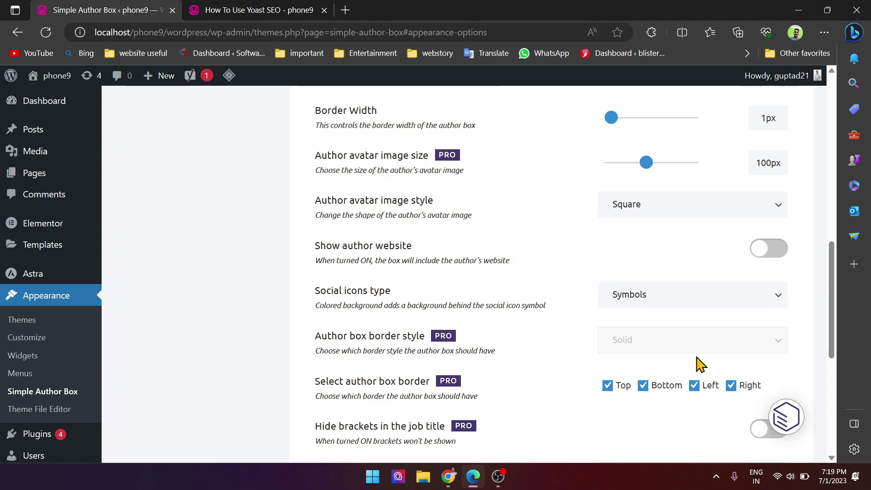
{"action": "scroll", "coordinate": [696, 363], "scroll_direction": "down", "scroll_amount": 3}
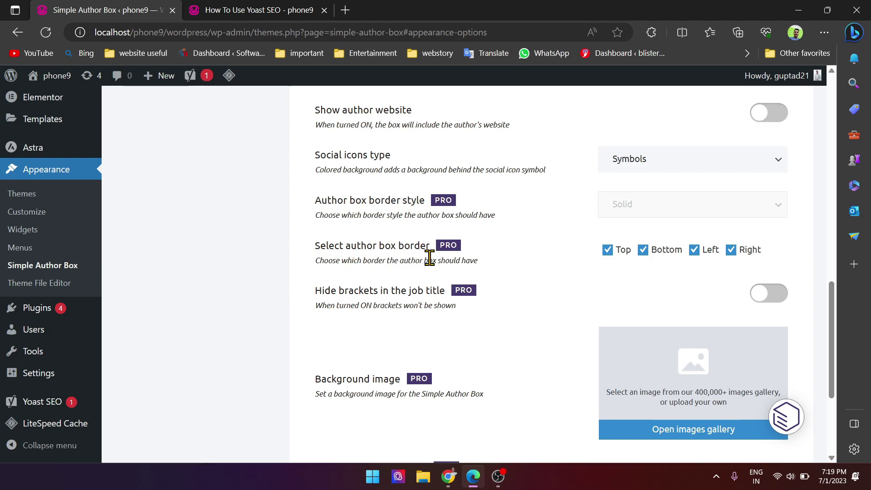
{"action": "scroll", "coordinate": [689, 278], "scroll_direction": "up", "scroll_amount": 3}
{"action": "scroll", "coordinate": [690, 281], "scroll_direction": "down", "scroll_amount": 3}
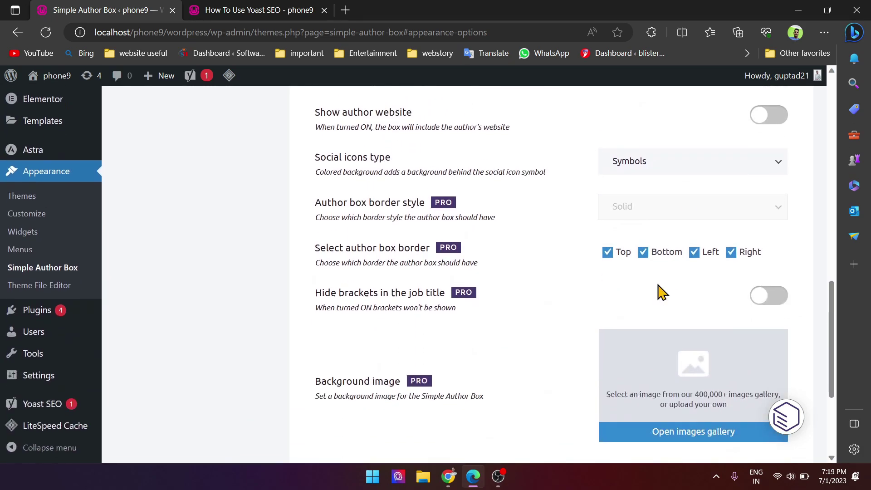
{"action": "scroll", "coordinate": [661, 291], "scroll_direction": "up", "scroll_amount": 7}
{"action": "scroll", "coordinate": [689, 317], "scroll_direction": "down", "scroll_amount": 10}
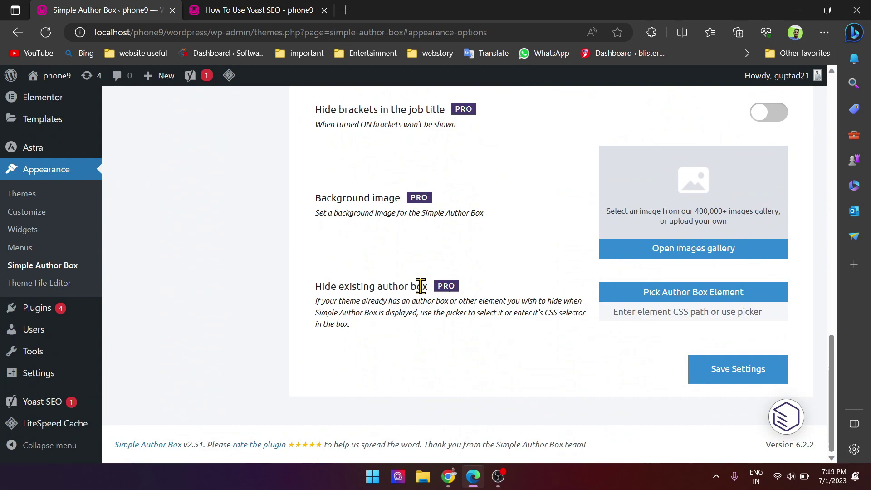
{"action": "left_click", "coordinate": [729, 376]}
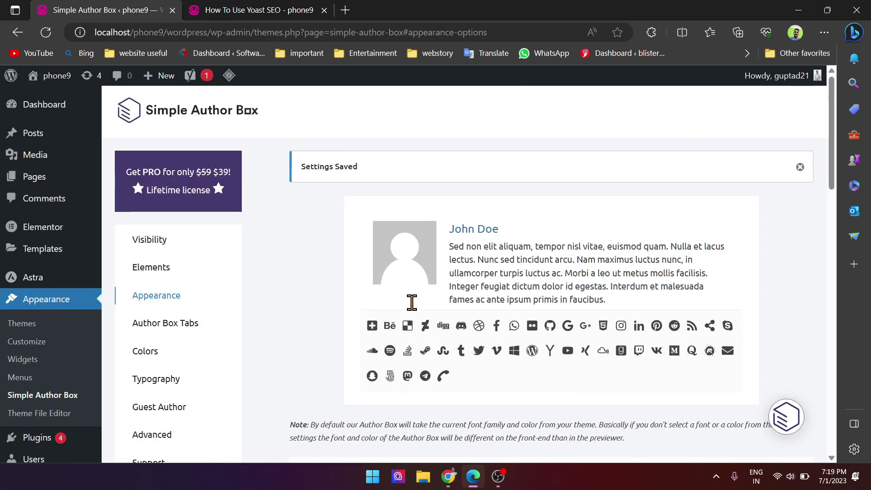
Reload the Yoast SEO post to see the new spacing, then return to settings.
{"action": "left_click", "coordinate": [274, 8]}
{"action": "left_click", "coordinate": [46, 32]}
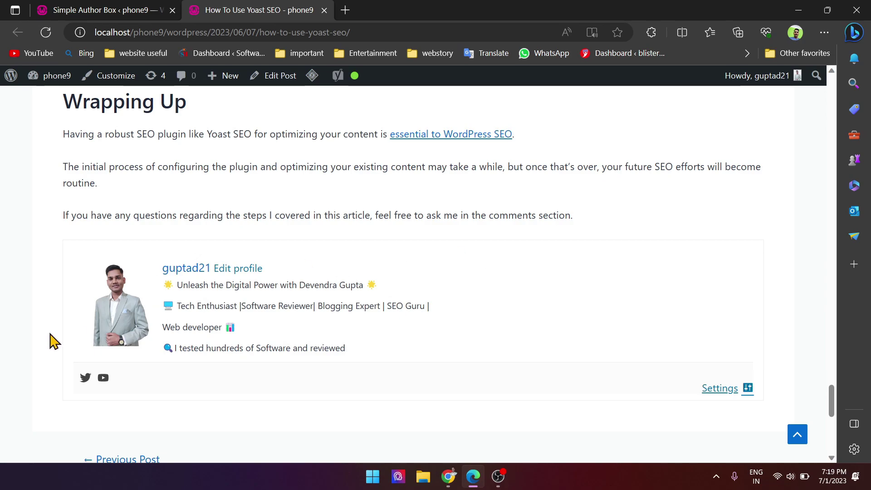
{"action": "key", "text": "ctrl+shift+Tab"}
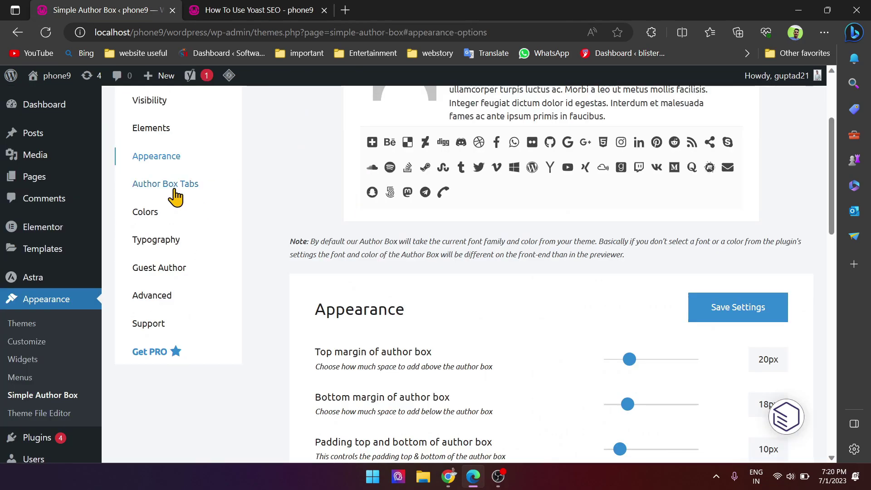
In Colors, make the author name green #86ce2f and the border red #dd3333.
{"action": "left_click", "coordinate": [145, 212]}
{"action": "scroll", "coordinate": [713, 346], "scroll_direction": "down", "scroll_amount": 3}
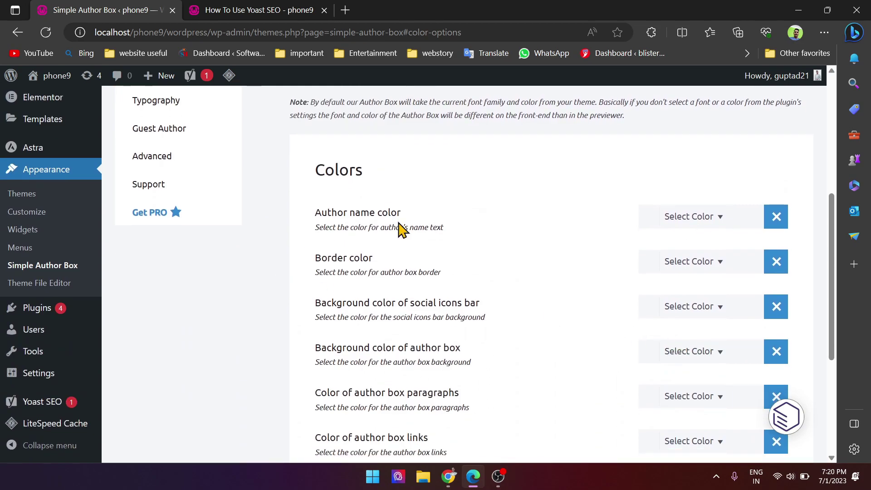
{"action": "left_click", "coordinate": [698, 219]}
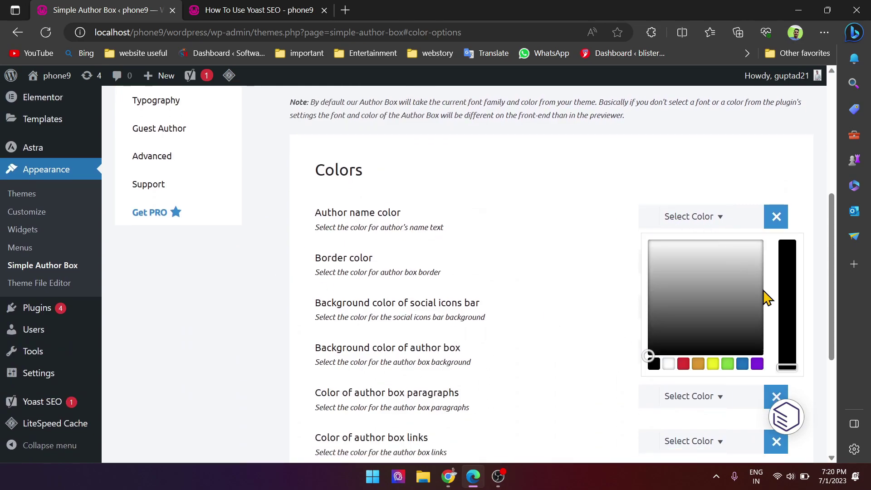
{"action": "left_click", "coordinate": [684, 364]}
{"action": "left_click", "coordinate": [675, 260]}
{"action": "left_click", "coordinate": [590, 226]}
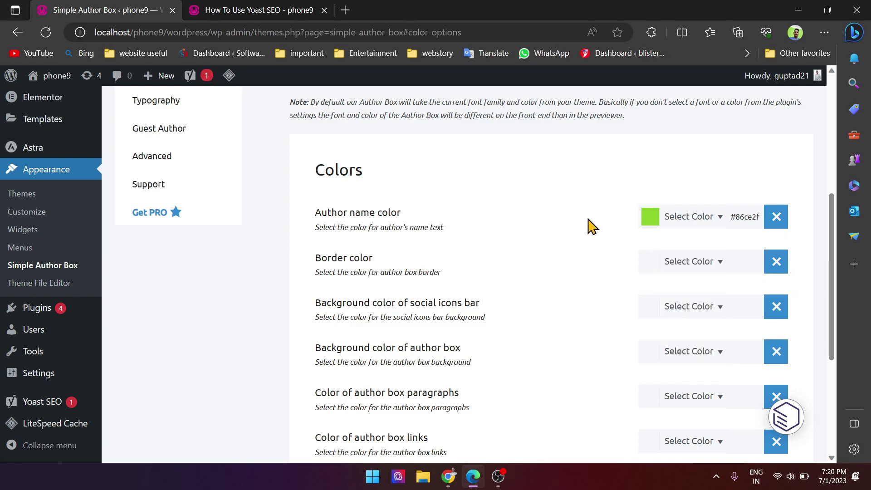
{"action": "left_click", "coordinate": [713, 263]}
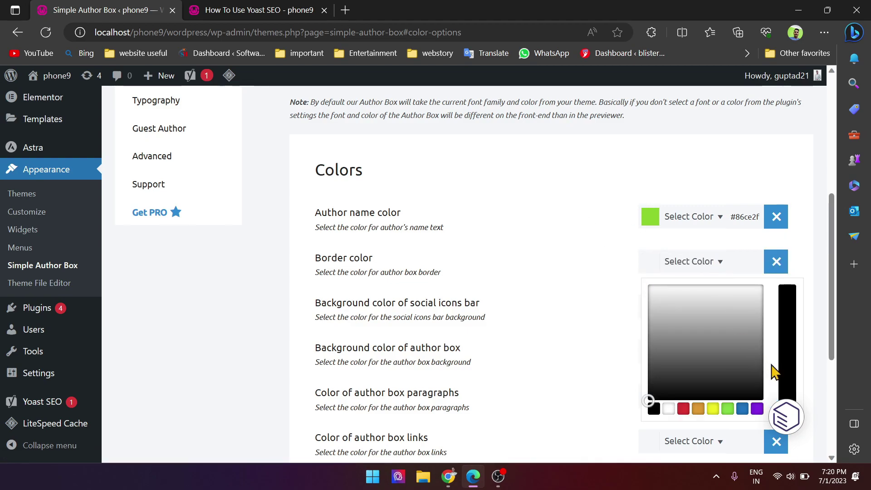
{"action": "left_click", "coordinate": [683, 410]}
{"action": "left_click", "coordinate": [595, 302]}
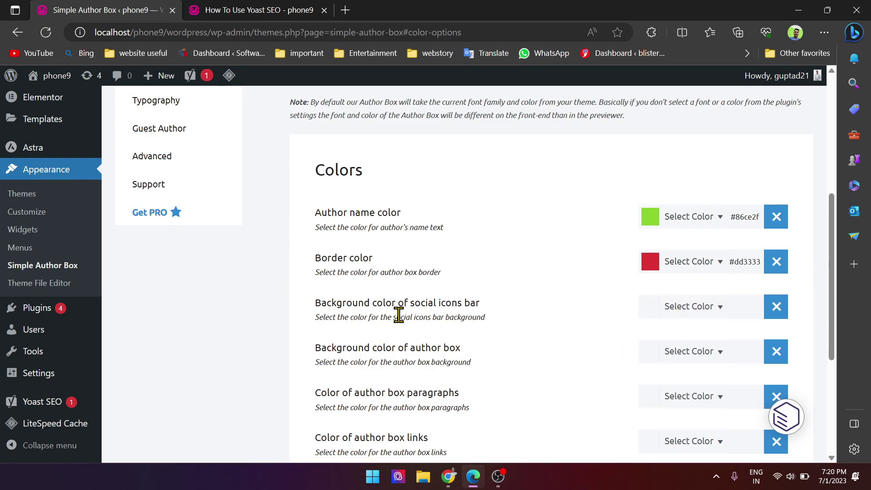
Make the social icons bar yellow #eeee22 and the box background blue #1e73be.
{"action": "left_click", "coordinate": [704, 315]}
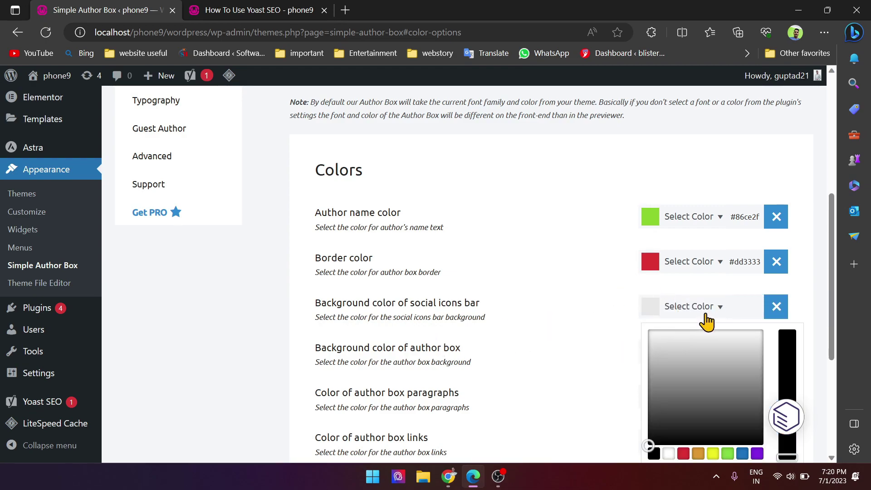
{"action": "left_click", "coordinate": [712, 454]}
{"action": "left_click", "coordinate": [588, 369]}
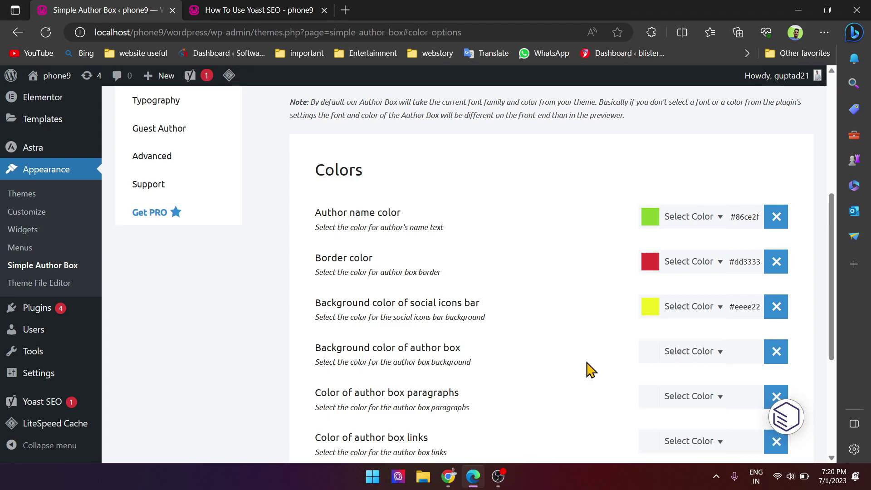
{"action": "left_click", "coordinate": [703, 360]}
{"action": "scroll", "coordinate": [698, 416], "scroll_direction": "down", "scroll_amount": 5}
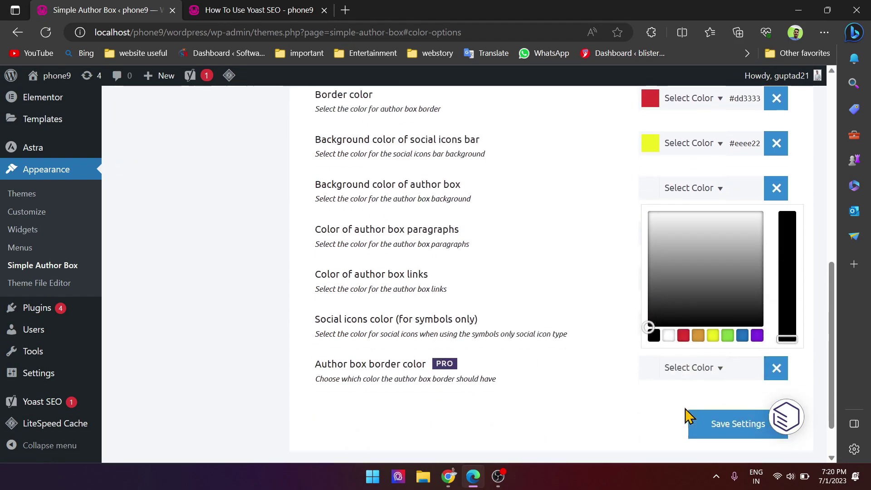
{"action": "left_click", "coordinate": [742, 281]}
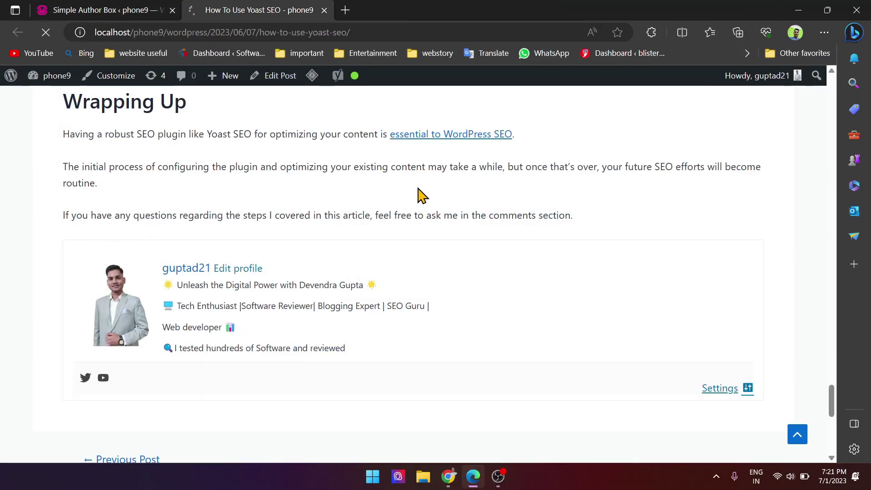
Check the post's author box colours, then return to the colour settings.
{"action": "scroll", "coordinate": [592, 263], "scroll_direction": "down", "scroll_amount": 3}
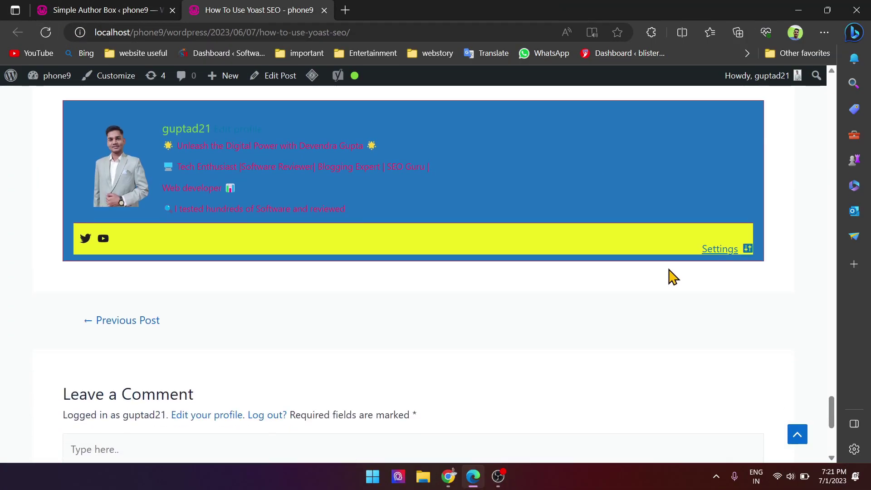
{"action": "scroll", "coordinate": [190, 234], "scroll_direction": "up", "scroll_amount": 3}
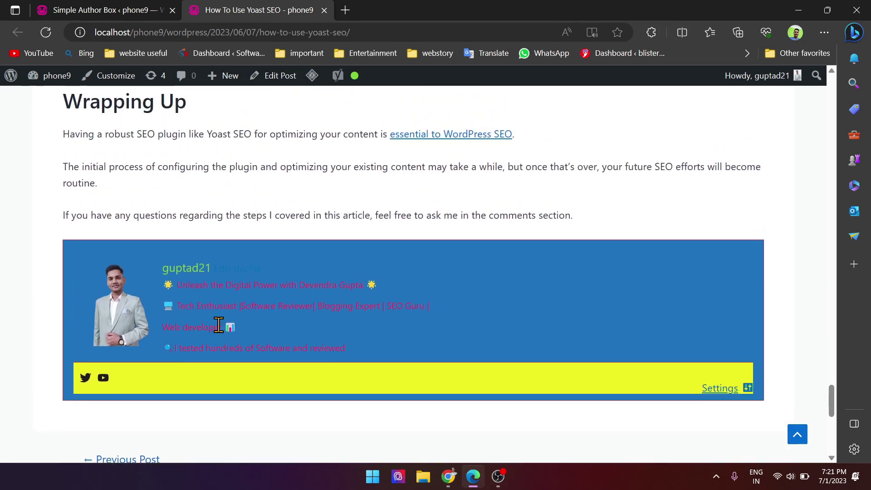
{"action": "left_click", "coordinate": [113, 9]}
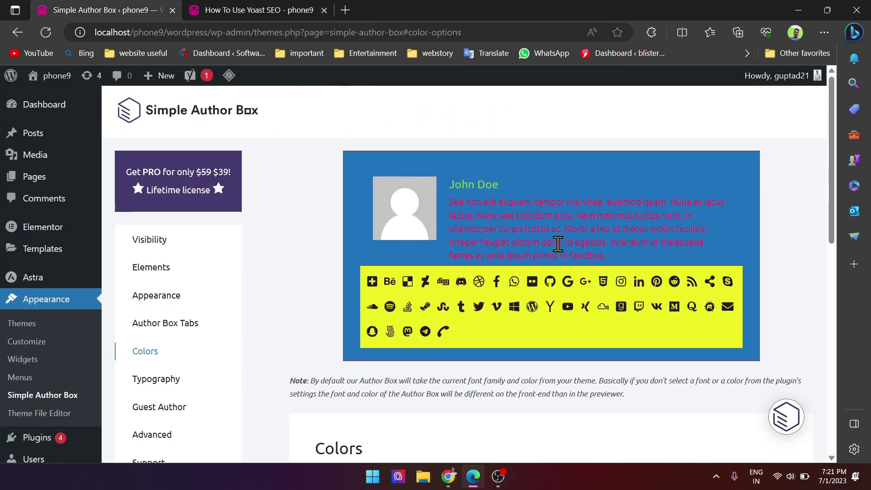
{"action": "scroll", "coordinate": [578, 308], "scroll_direction": "down", "scroll_amount": 9}
{"action": "scroll", "coordinate": [717, 311], "scroll_direction": "up", "scroll_amount": 3}
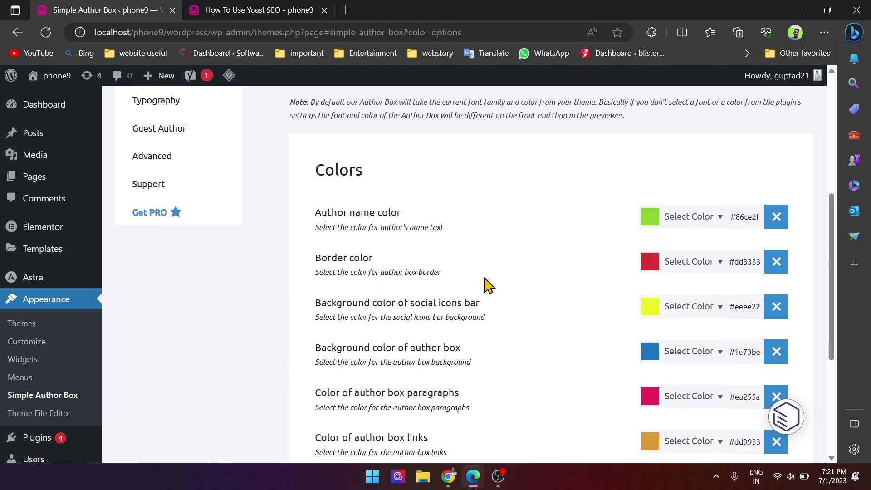
{"action": "scroll", "coordinate": [507, 380], "scroll_direction": "down", "scroll_amount": 3}
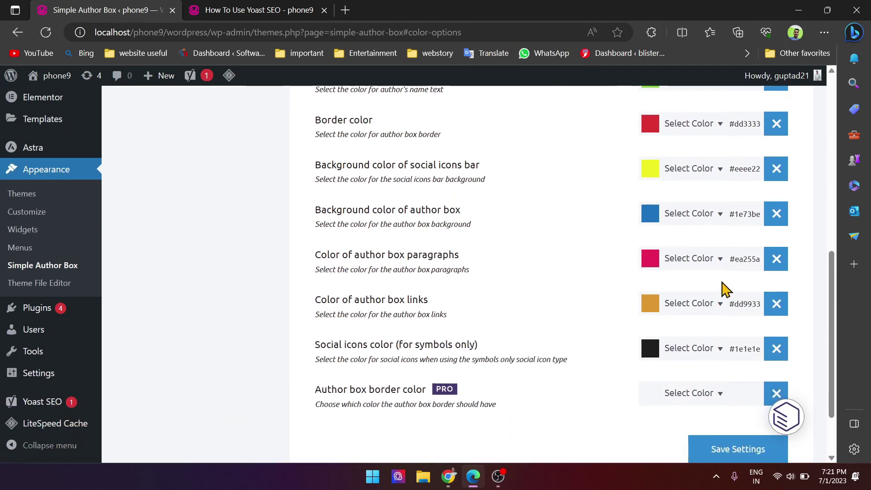
Set the paragraph text colour to black #000000 and save the settings.
{"action": "left_click", "coordinate": [706, 267]}
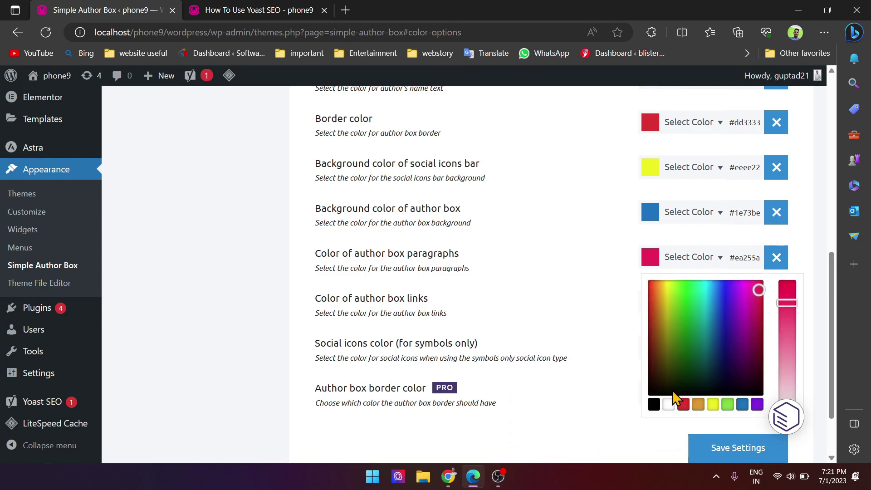
{"action": "left_click", "coordinate": [653, 403]}
{"action": "left_click", "coordinate": [589, 377]}
{"action": "left_click", "coordinate": [720, 449]}
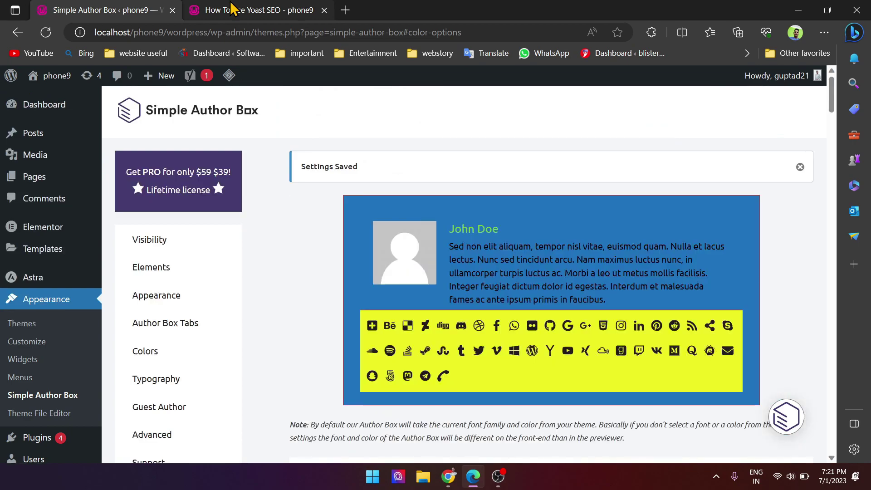
{"action": "left_click", "coordinate": [220, 5]}
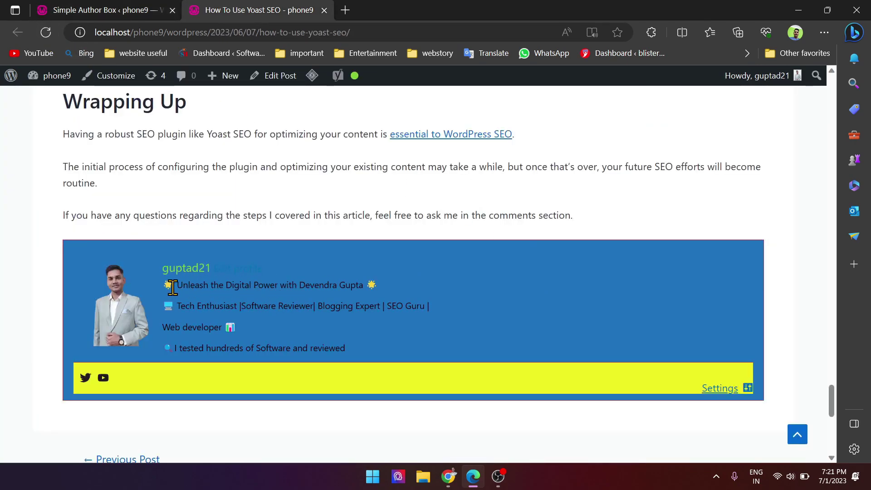
{"action": "left_click_drag", "start_coordinate": [173, 286], "coordinate": [654, 410]}
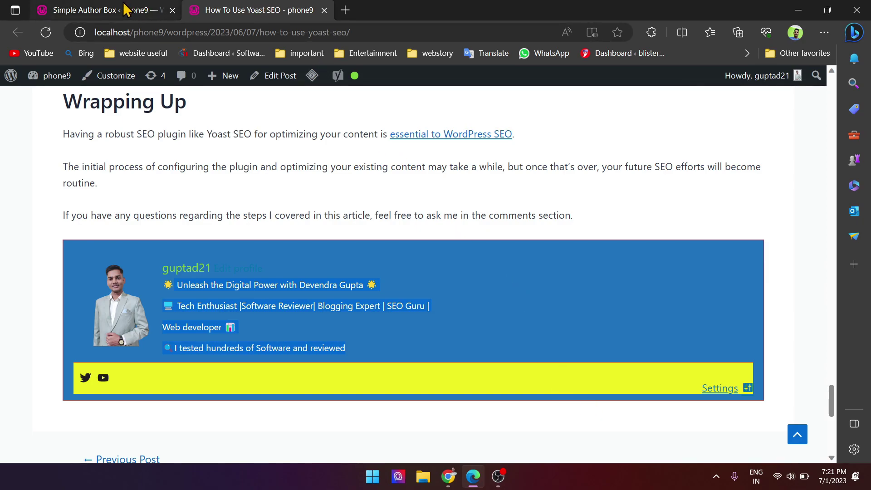
{"action": "left_click", "coordinate": [143, 10]}
{"action": "scroll", "coordinate": [510, 297], "scroll_direction": "down", "scroll_amount": 10}
{"action": "scroll", "coordinate": [572, 343], "scroll_direction": "down", "scroll_amount": 1}
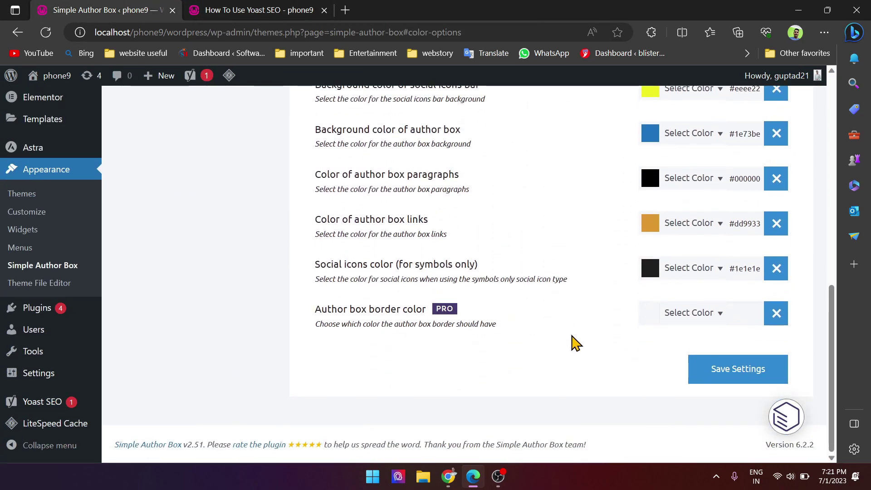
{"action": "scroll", "coordinate": [645, 334], "scroll_direction": "up", "scroll_amount": 8}
{"action": "scroll", "coordinate": [649, 345], "scroll_direction": "down", "scroll_amount": 8}
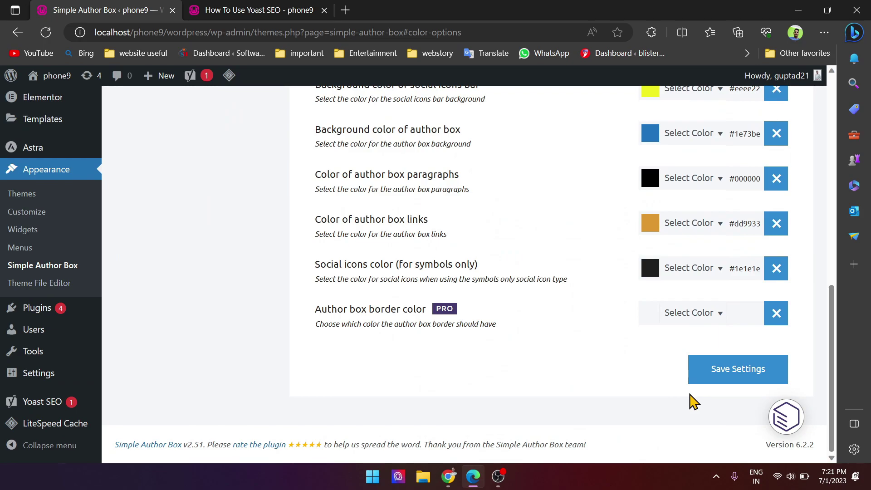
{"action": "left_click", "coordinate": [734, 384]}
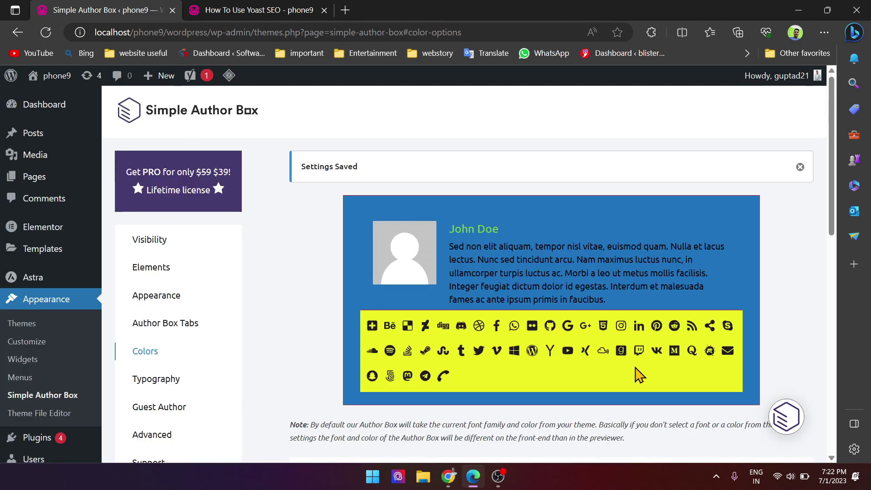